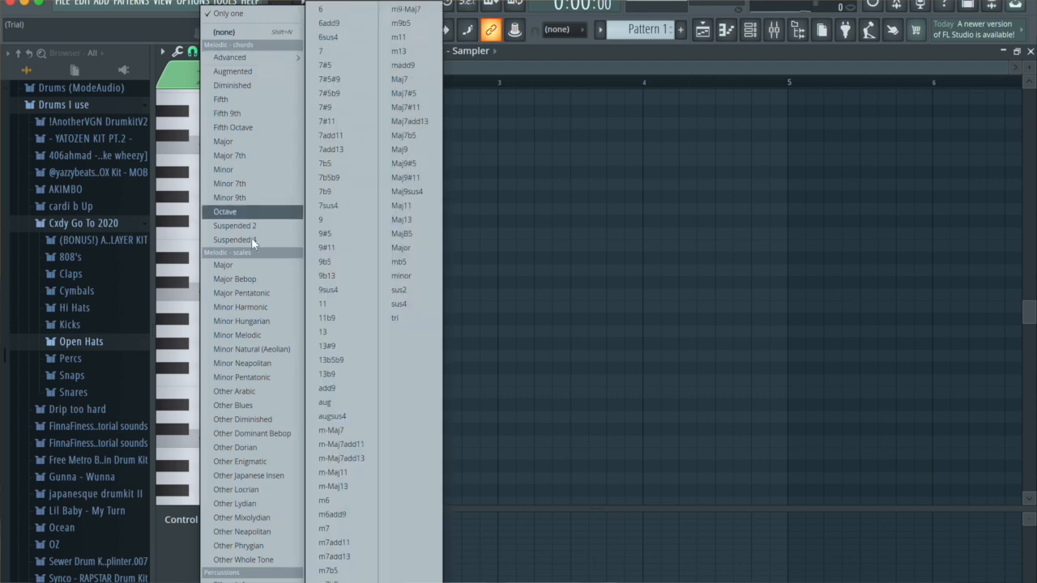
- Stamp the natural minor scale on the Sampler channel at the start of bar 1, rooted at C5 and again at C4
{"action": "left_click", "coordinate": [228, 293]}
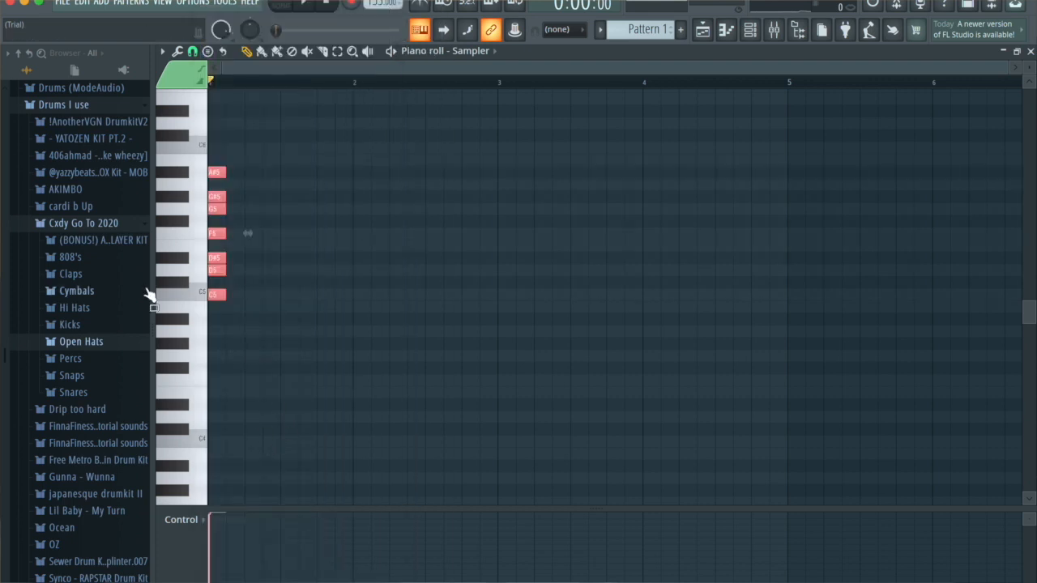
{"action": "left_click_drag", "start_coordinate": [217, 296], "coordinate": [154, 431]}
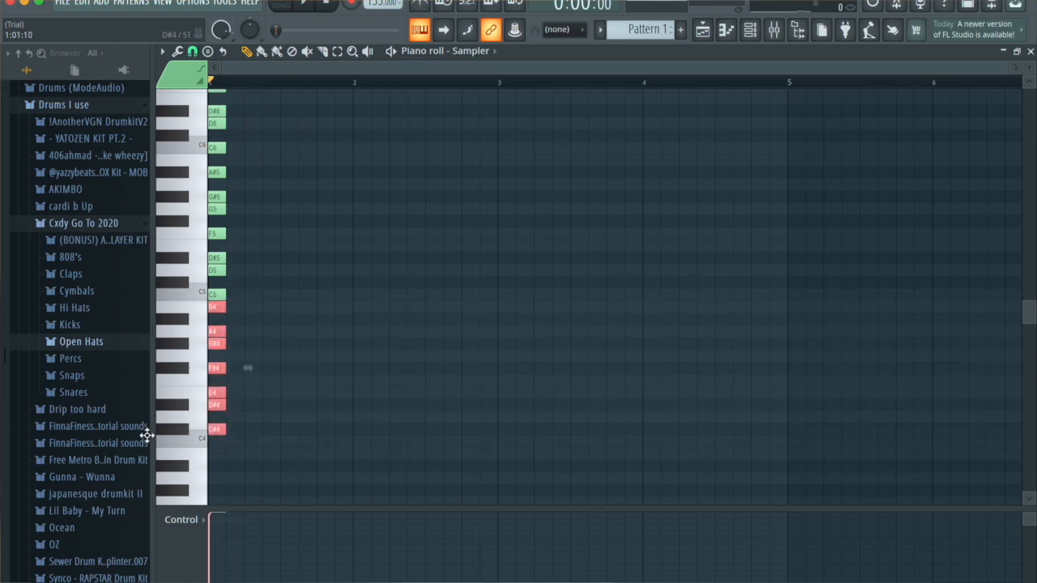
{"action": "key", "text": "Down"}
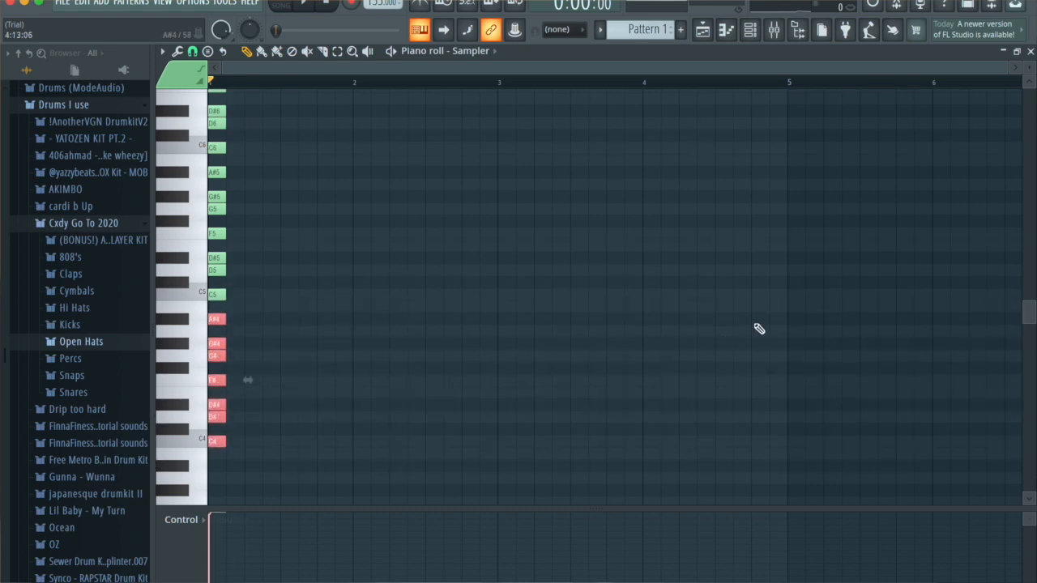
- Place a temporary E6 note at bar 5, stretch all the scale notes up to it, and delete the temporary note
{"action": "left_click", "coordinate": [787, 98]}
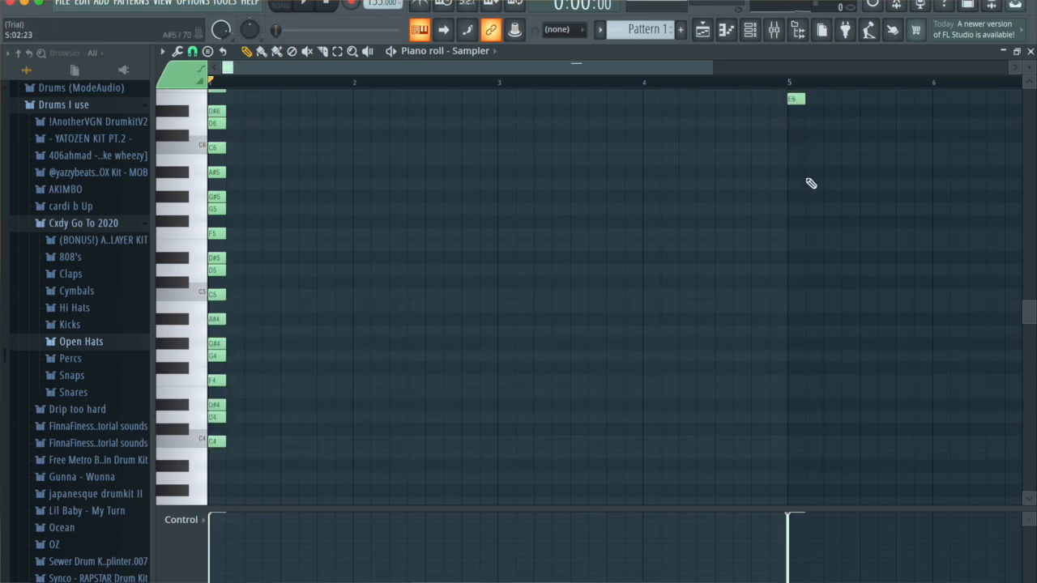
{"action": "key", "text": "ctrl+l"}
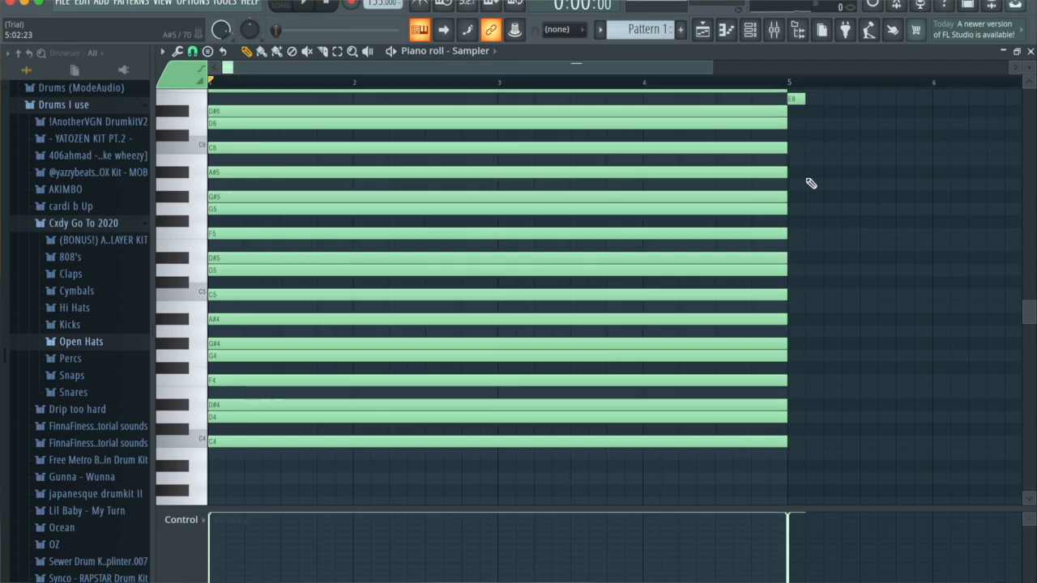
{"action": "right_click", "coordinate": [797, 105]}
- Open the piano roll of the Morphine #2 channel and draw a one-bar C5 note in bar 1, auditioning it
{"action": "left_click", "coordinate": [478, 51]}
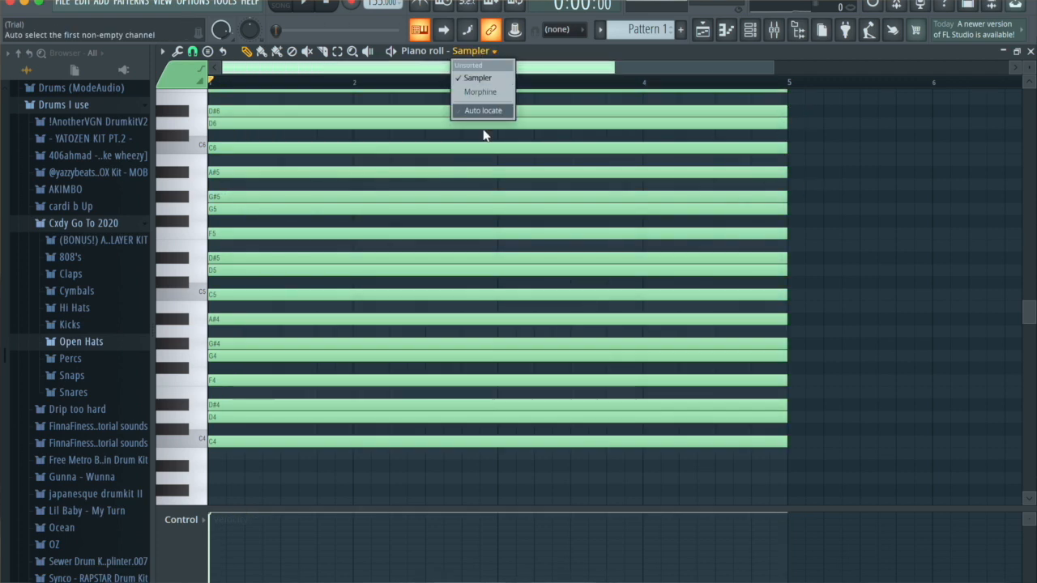
{"action": "left_click", "coordinate": [480, 93]}
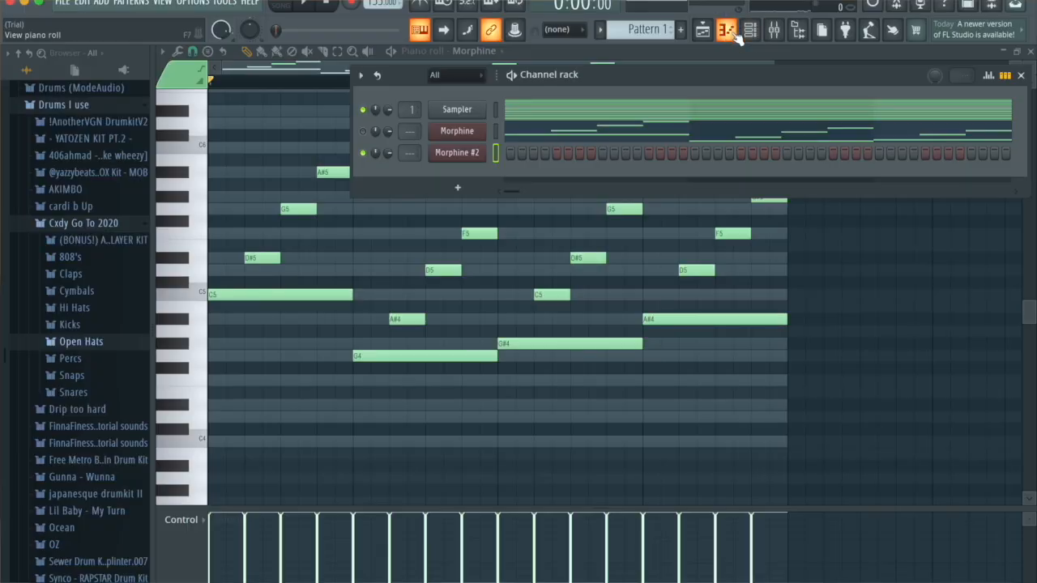
{"action": "left_click", "coordinate": [248, 303]}
{"action": "left_click_drag", "start_coordinate": [247, 304], "coordinate": [174, 287]}
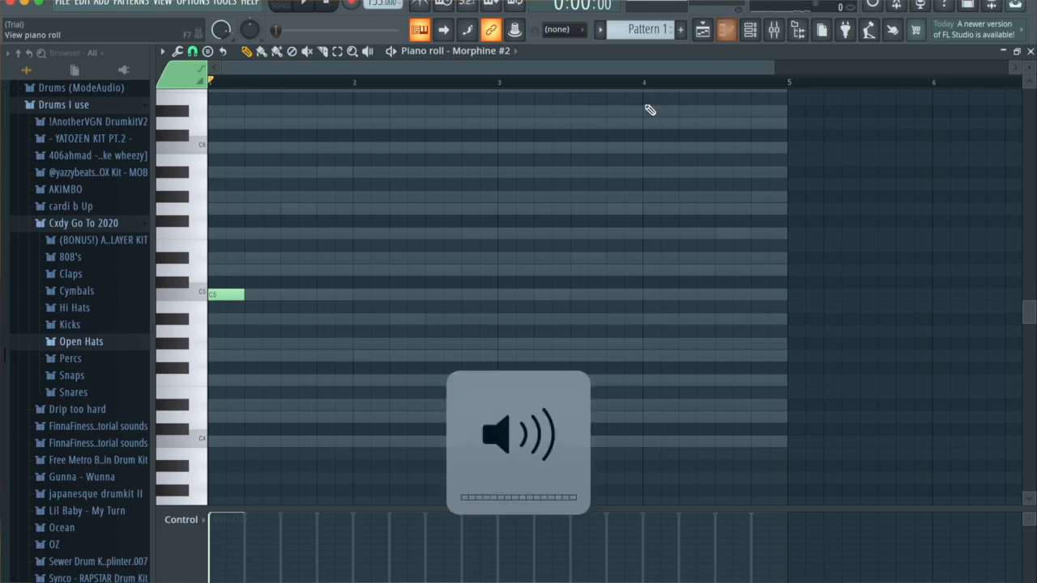
{"action": "left_click_drag", "start_coordinate": [242, 296], "coordinate": [351, 309]}
{"action": "key", "text": "space"}
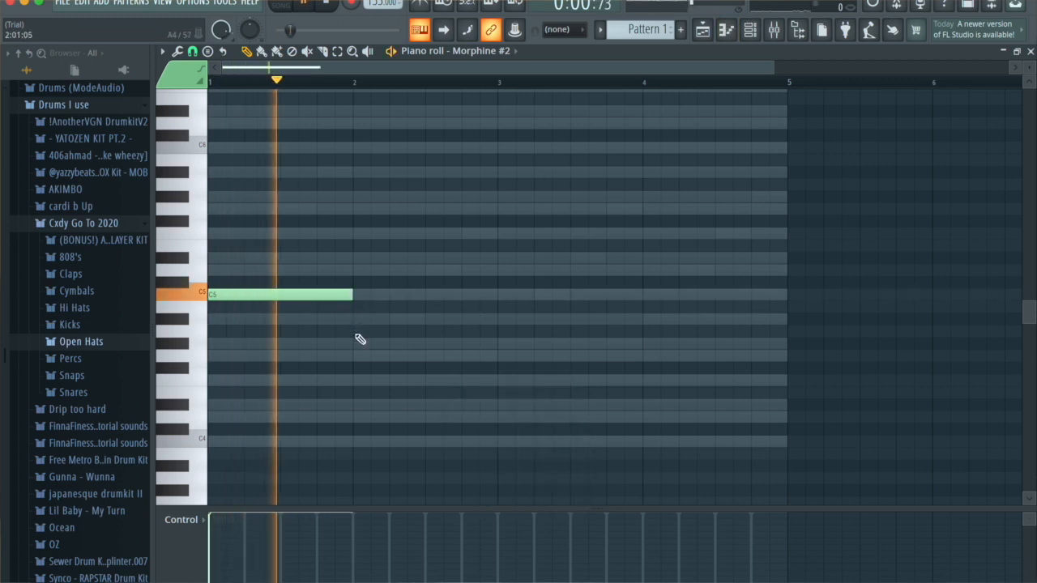
{"action": "key", "text": "space"}
- Add a one-bar G4 note in bar 2 and play back the two bass notes
{"action": "left_click", "coordinate": [352, 320]}
{"action": "left_click_drag", "start_coordinate": [387, 324], "coordinate": [416, 370]}
{"action": "left_click", "coordinate": [387, 357]}
{"action": "key", "text": "space"}
{"action": "key", "text": "space"}
- Add one-bar bass notes G#4 in bar 3 and A#4 in bar 4, auditioning the progression
{"action": "left_click", "coordinate": [499, 346]}
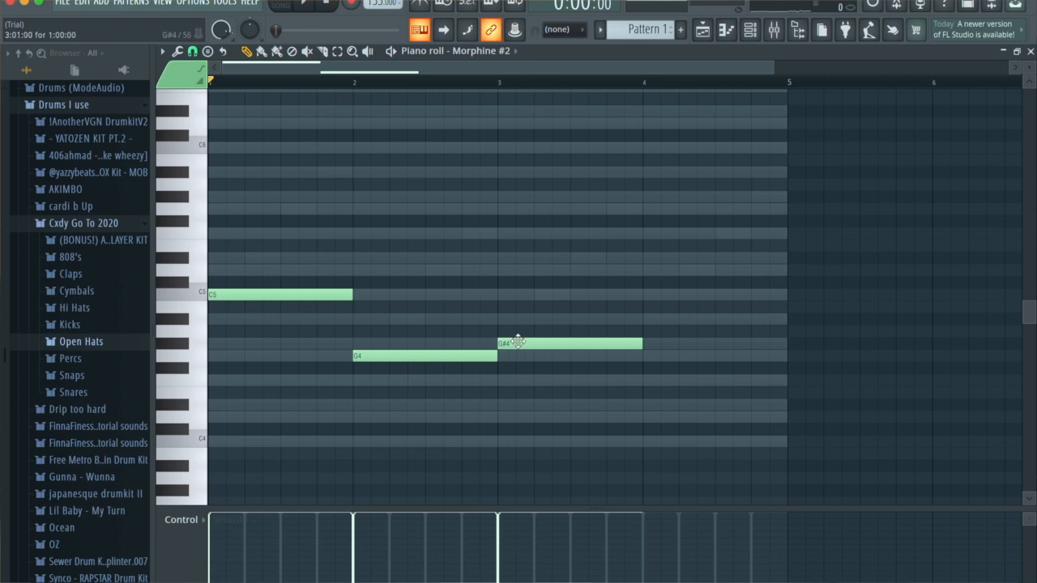
{"action": "key", "text": "space"}
{"action": "left_click", "coordinate": [644, 357]}
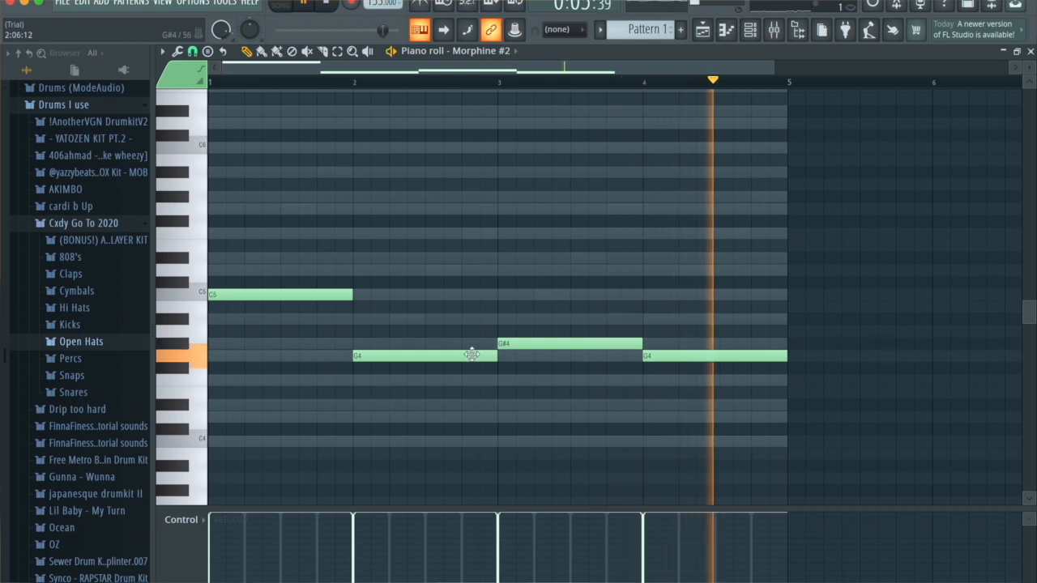
{"action": "key", "text": "space"}
{"action": "left_click_drag", "start_coordinate": [671, 357], "coordinate": [677, 318]}
{"action": "key", "text": "space"}
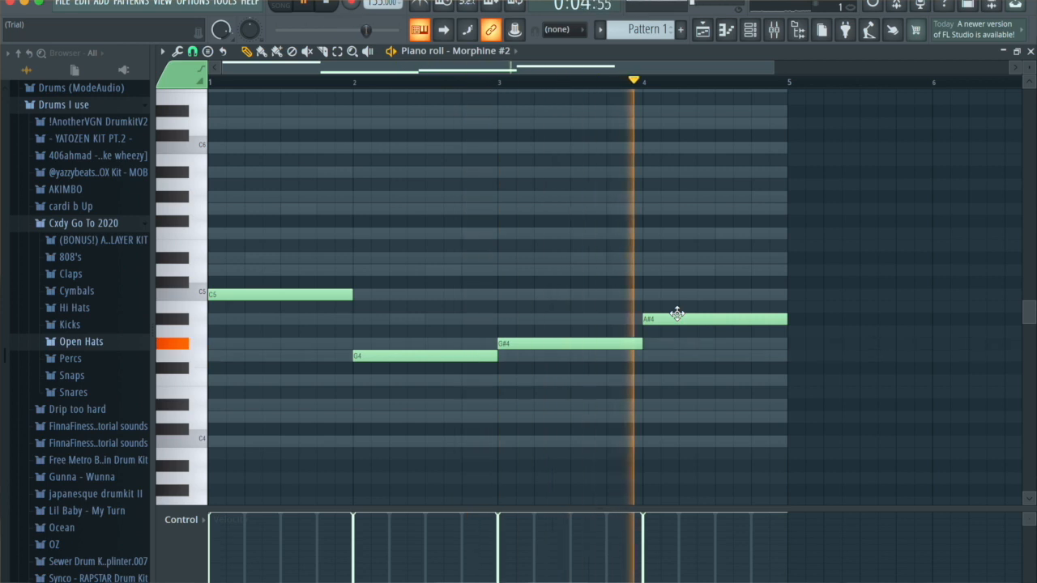
{"action": "key", "text": "space"}
- Add rising one-beat notes on beats 2–4 of each bar: D#5-G5-A#5, A#4-D5-F5, C5-D#5-G5 and D5-F5-G#5
{"action": "left_click", "coordinate": [246, 256]}
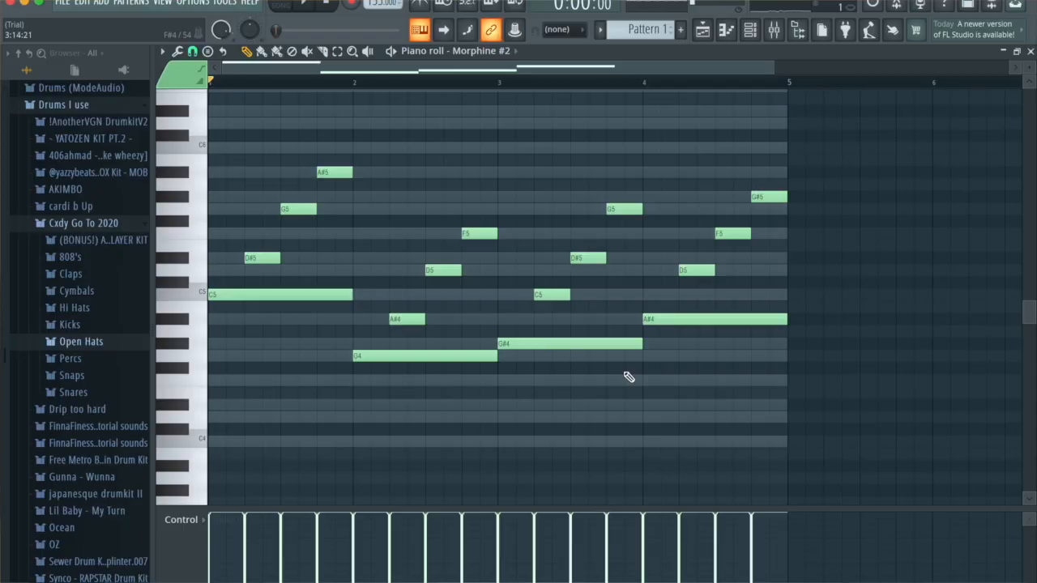
{"action": "key", "text": "space"}
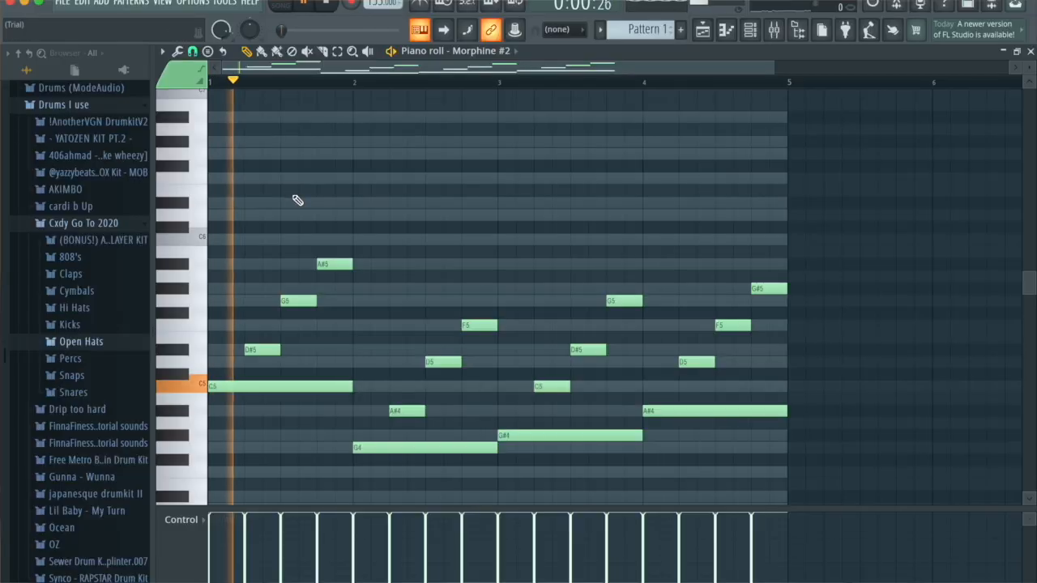
{"action": "key", "text": "space"}
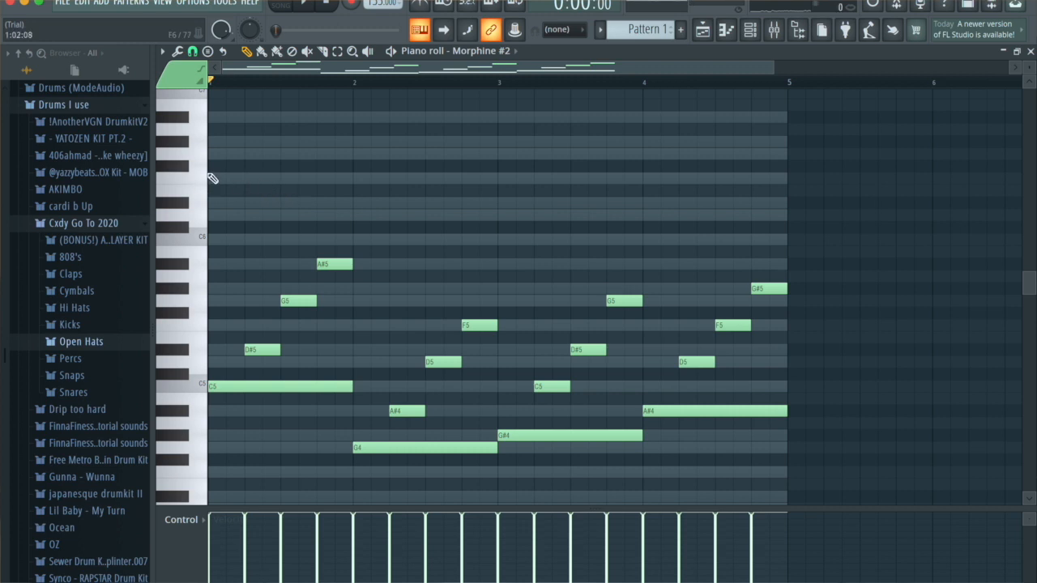
- Add a high melody of half-beat G#6, G6, F6, D#6 into a one-bar D6, and repeat it two bars on, ending on a one-bar F6
{"action": "key", "text": "space"}
{"action": "key", "text": "space"}
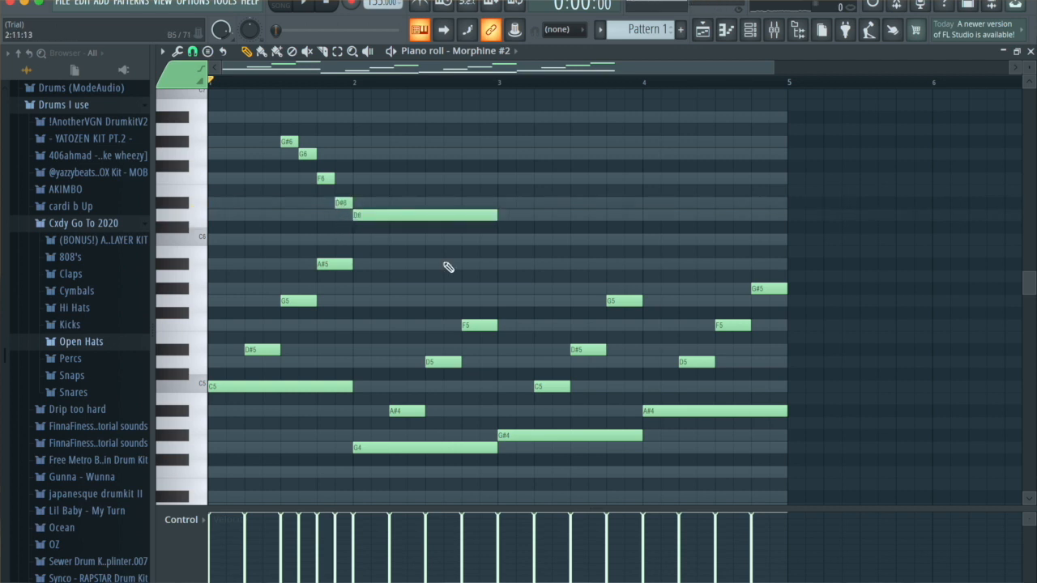
{"action": "key", "text": "space"}
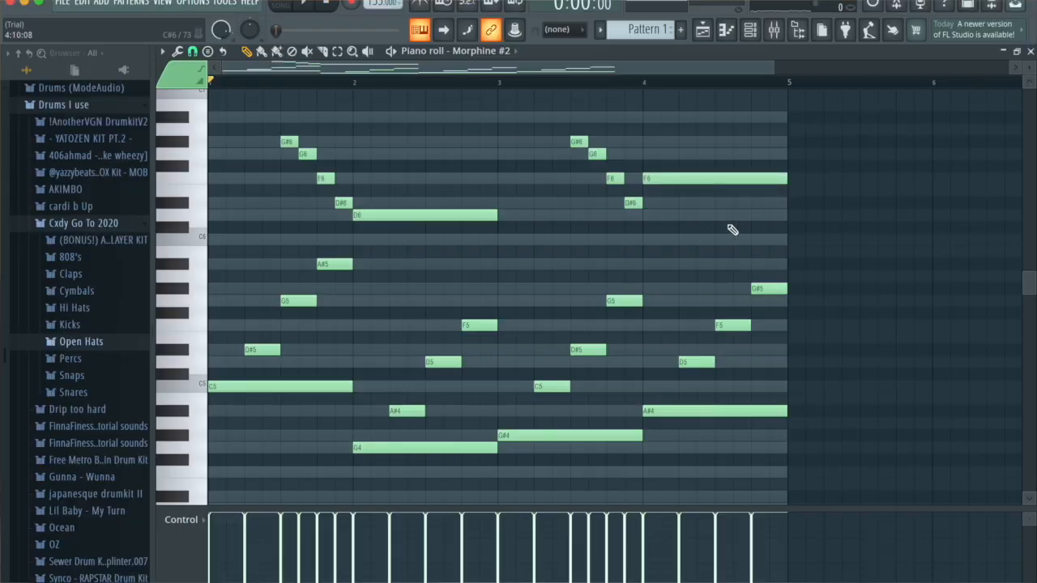
{"action": "key", "text": "space"}
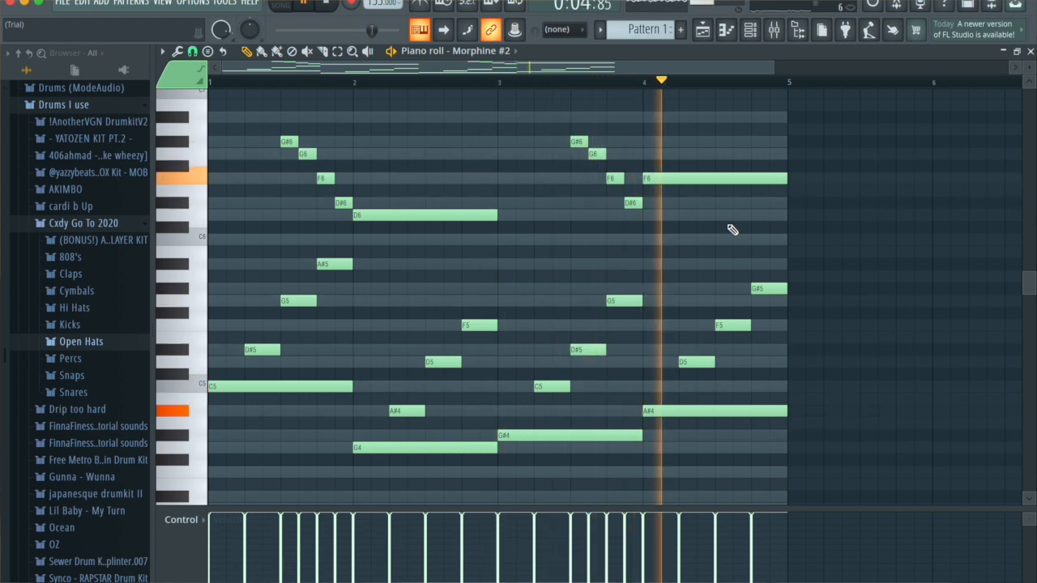
- Render Pattern 1 as an audio clip from the playlist
{"action": "left_click", "coordinate": [750, 29]}
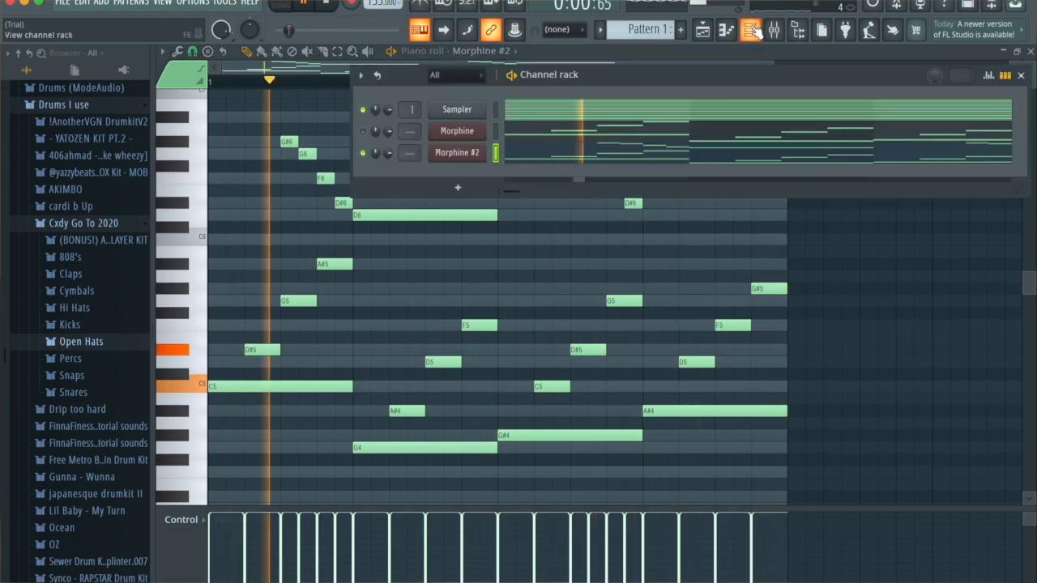
{"action": "left_click", "coordinate": [708, 32]}
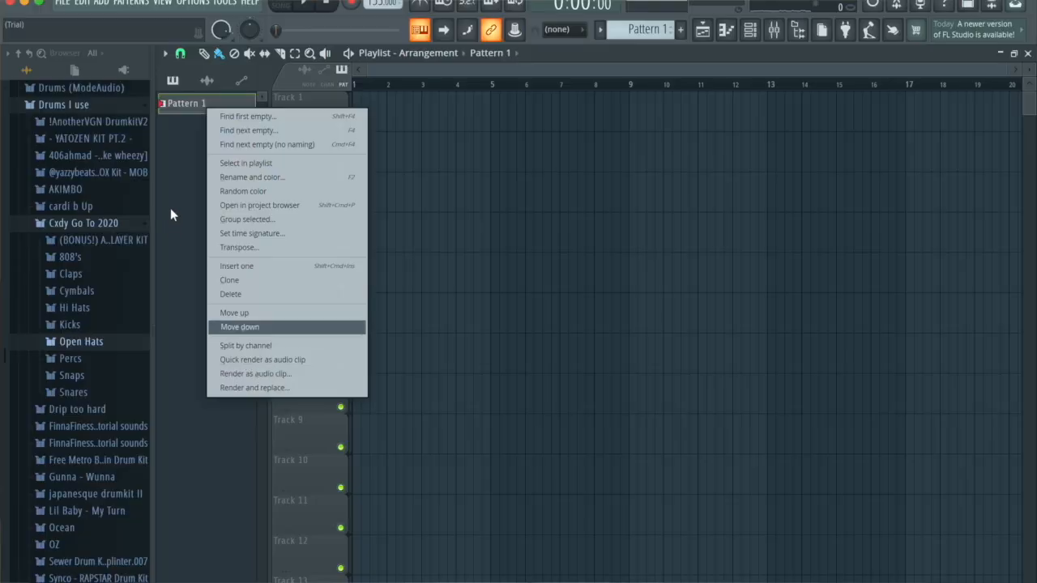
{"action": "left_click", "coordinate": [181, 144]}
{"action": "right_click", "coordinate": [192, 106]}
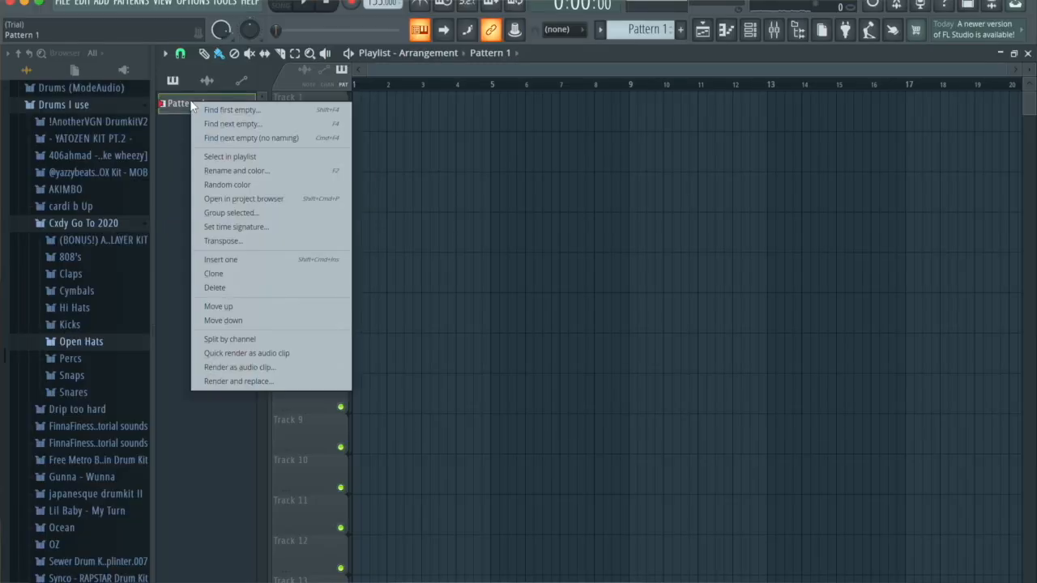
{"action": "left_click", "coordinate": [239, 366]}
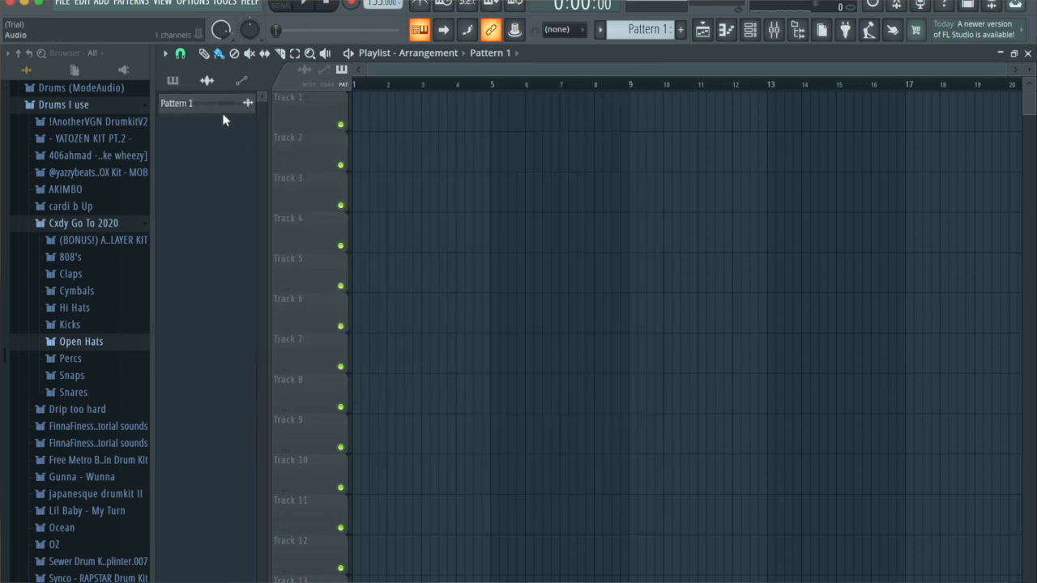
- Place the rendered Pattern 1 audio clip on Track 1 at bar 1 and play it back
{"action": "left_click_drag", "start_coordinate": [225, 109], "coordinate": [382, 141]}
{"action": "left_click_drag", "start_coordinate": [375, 98], "coordinate": [374, 99]}
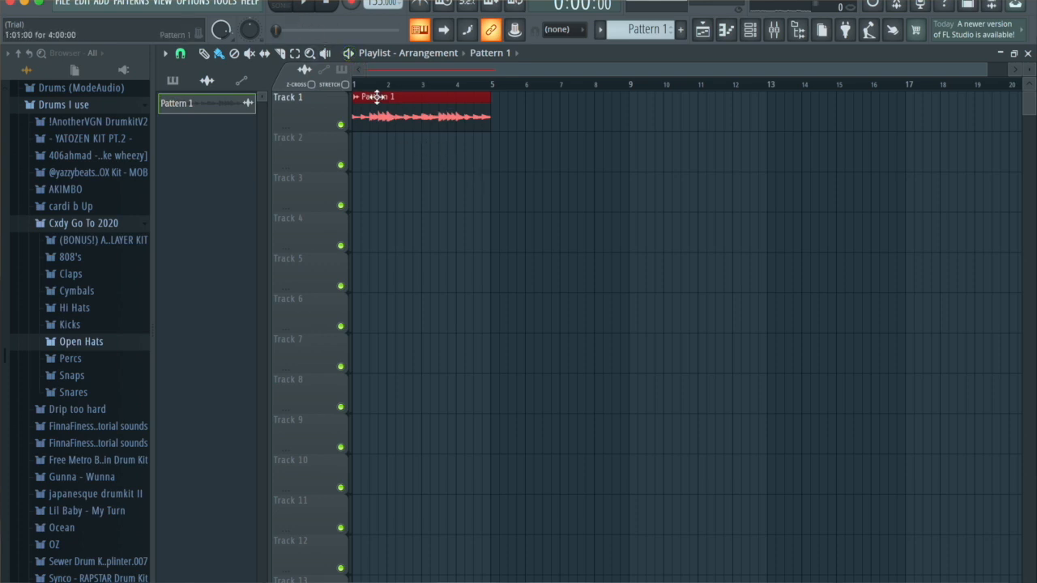
{"action": "key", "text": "space"}
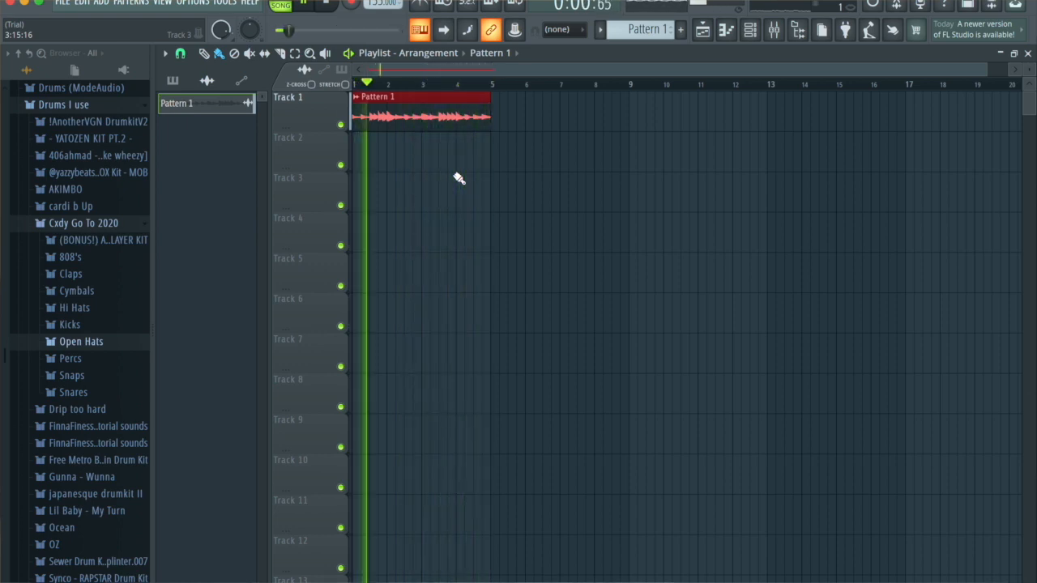
{"action": "key", "text": "space"}
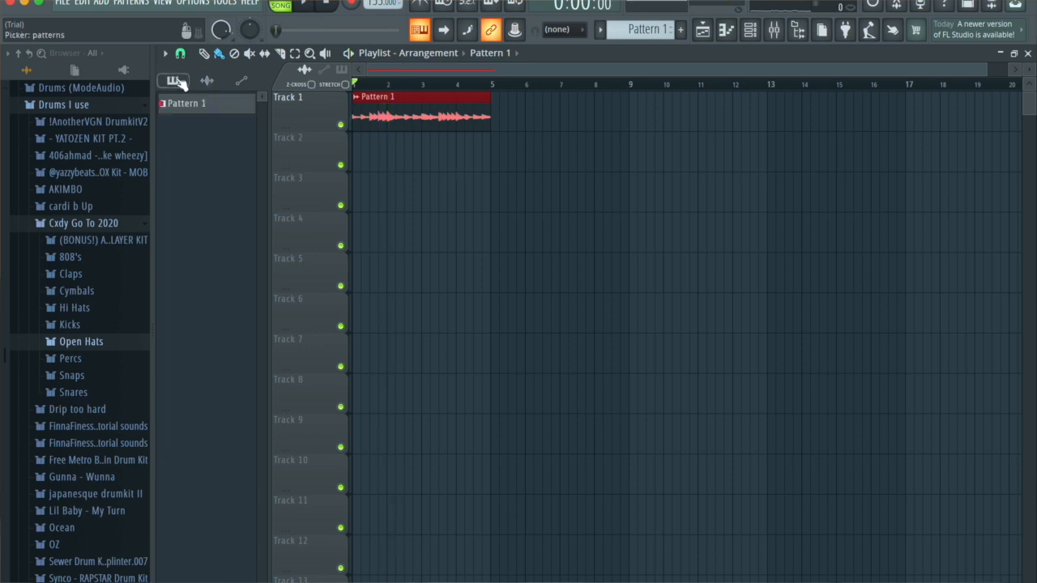
- Create the new Pattern 2 and place it on Track 2 at bar 1 of the playlist
{"action": "left_click", "coordinate": [682, 30]}
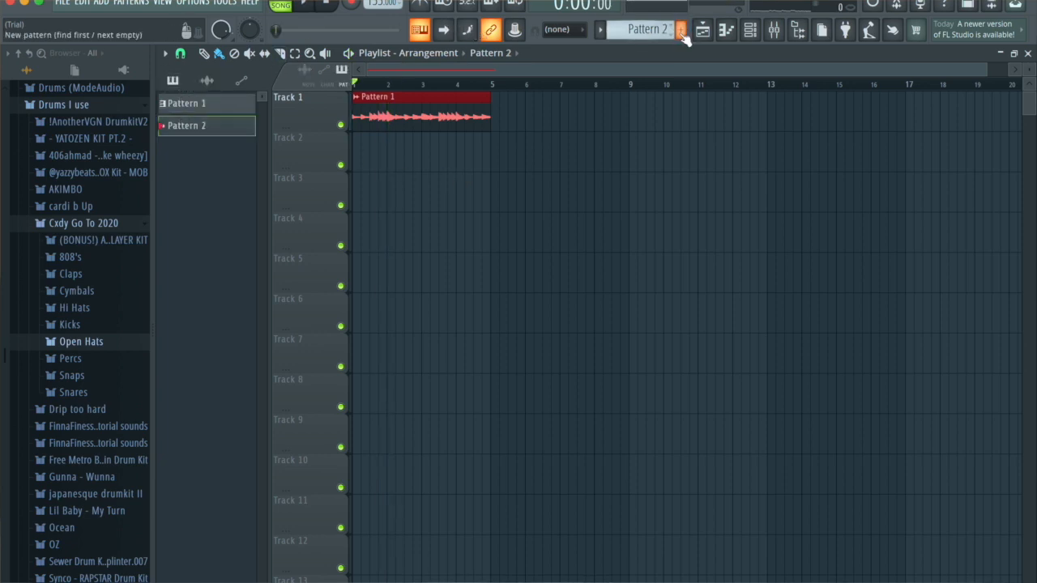
{"action": "left_click", "coordinate": [682, 32]}
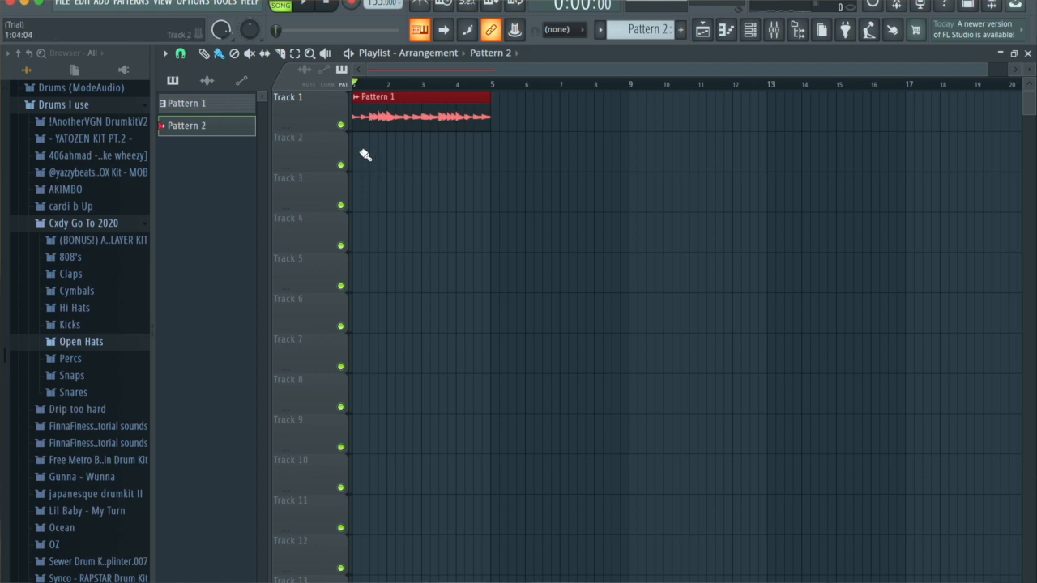
{"action": "left_click_drag", "start_coordinate": [356, 163], "coordinate": [357, 163]}
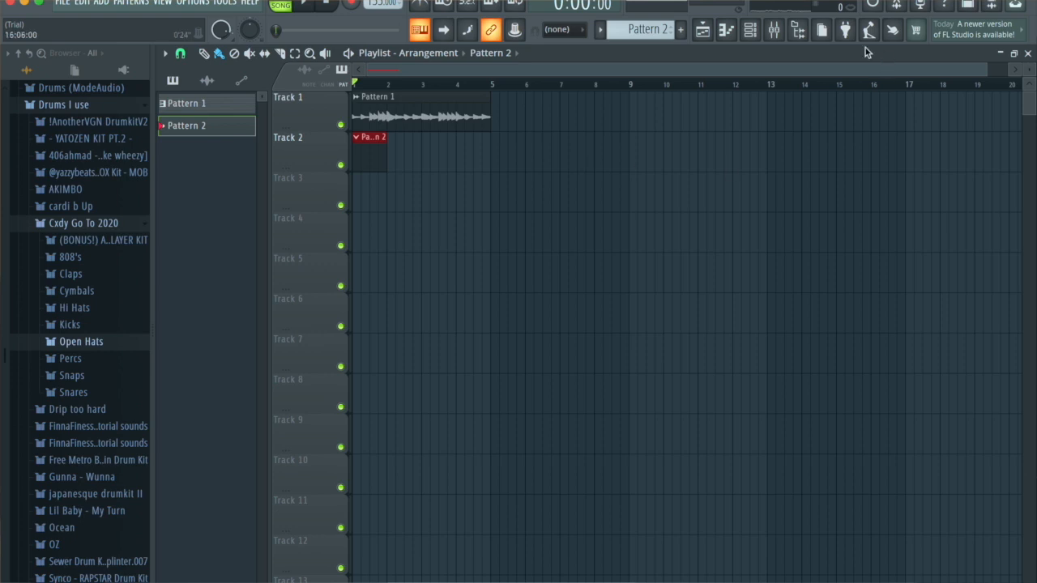
- Open the channel rack with all channels shown and switch back to Pattern 1
{"action": "left_click", "coordinate": [747, 33]}
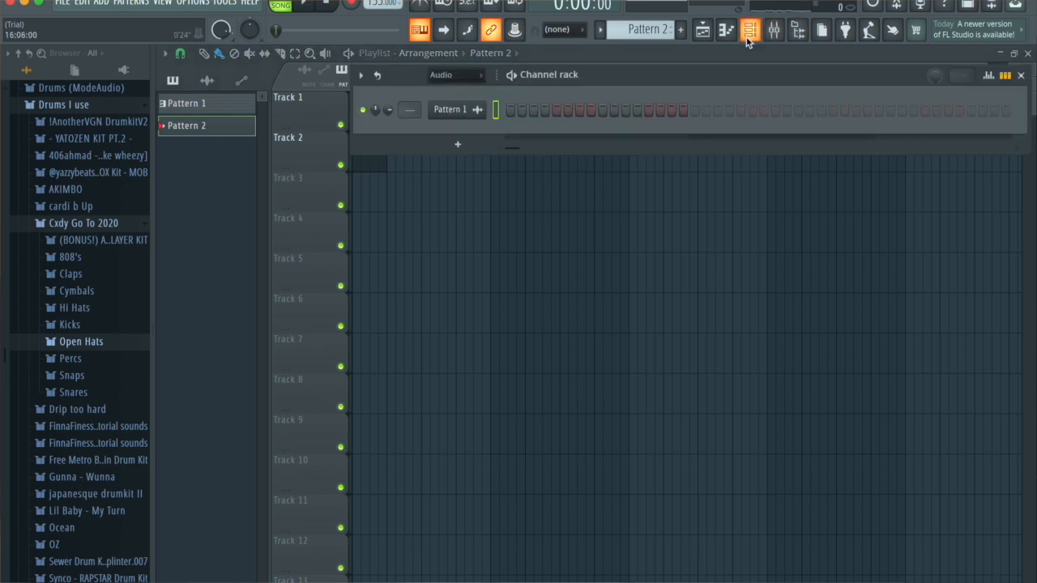
{"action": "left_click", "coordinate": [457, 95]}
{"action": "left_click", "coordinate": [192, 147]}
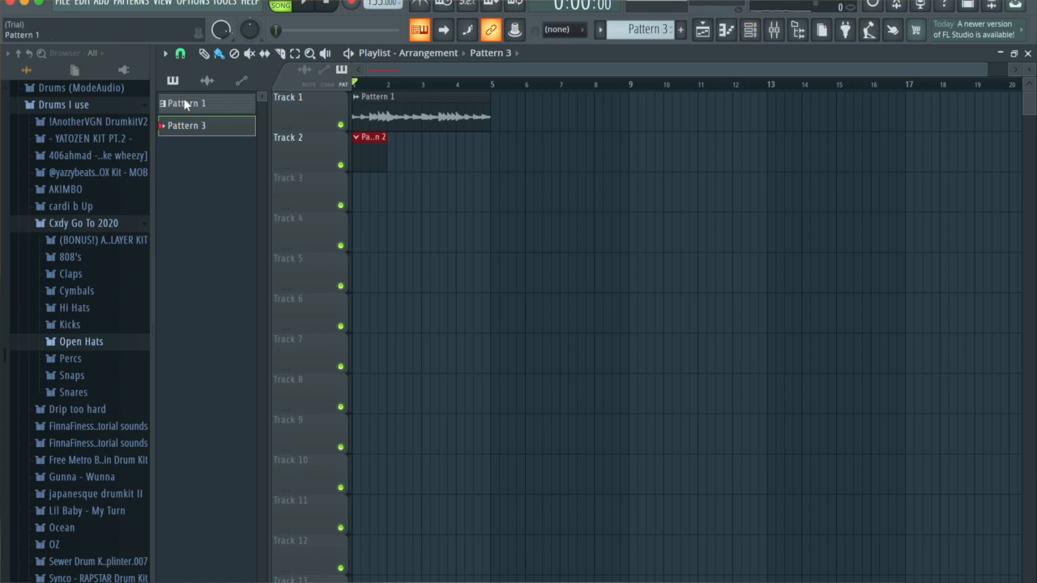
{"action": "left_click", "coordinate": [185, 104]}
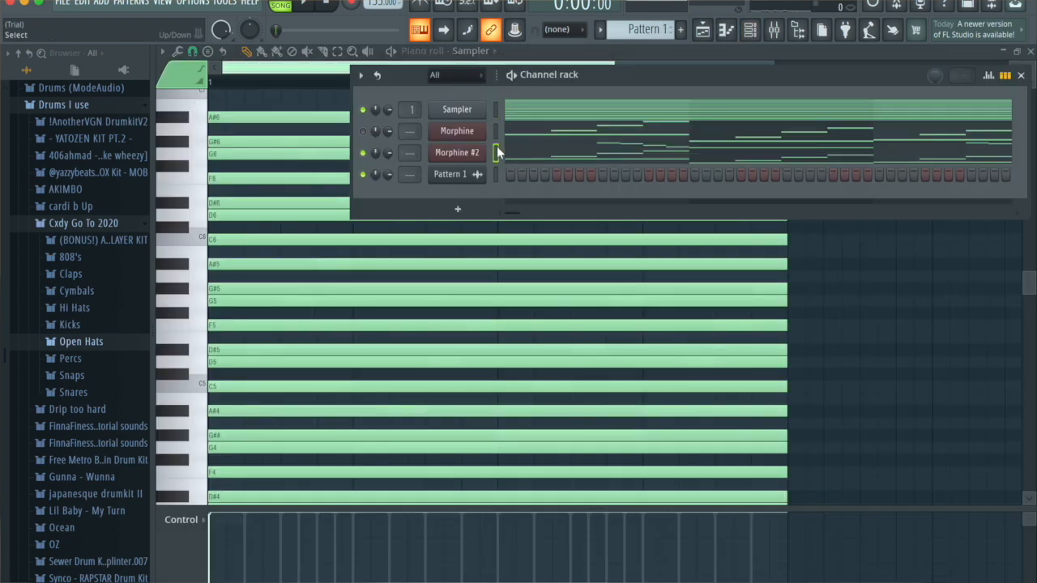
- Return to the playlist, switch to Pattern 2 and select its Sampler channel
{"action": "left_click", "coordinate": [709, 38]}
{"action": "left_click", "coordinate": [709, 37]}
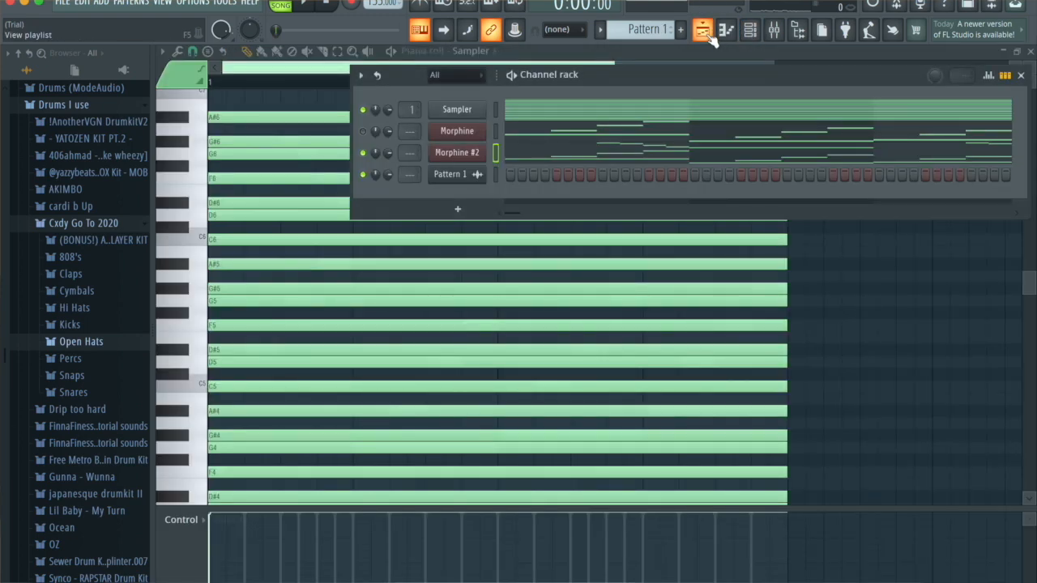
{"action": "left_click", "coordinate": [709, 37]}
{"action": "key", "text": "F4"}
{"action": "left_click", "coordinate": [495, 111]}
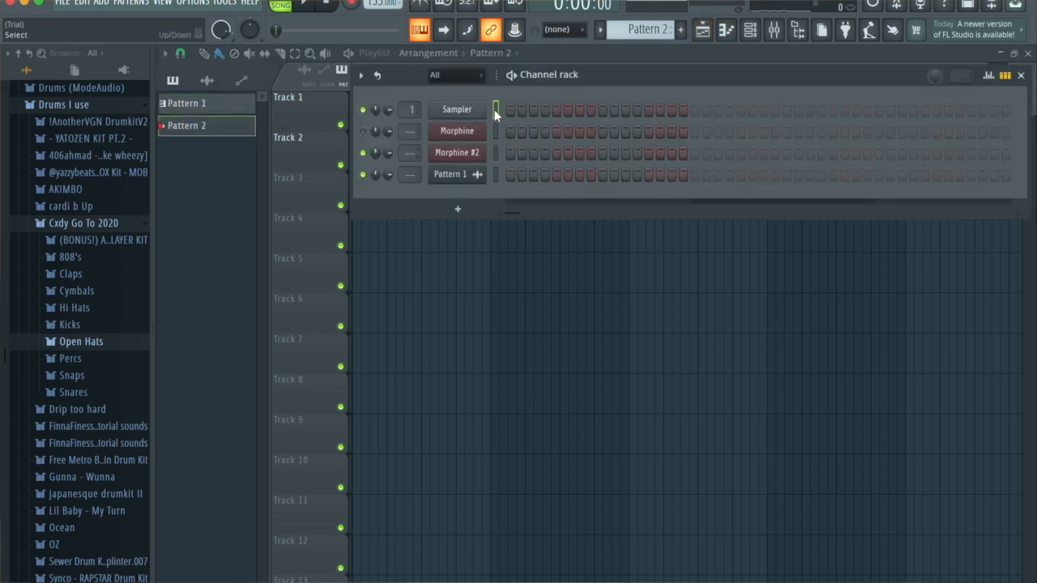
- Select the Morphine #2 channel in Pattern 1's channel rack and switch to Pattern 2 in the playlist
{"action": "double_click", "coordinate": [187, 104]}
{"action": "left_click", "coordinate": [750, 31]}
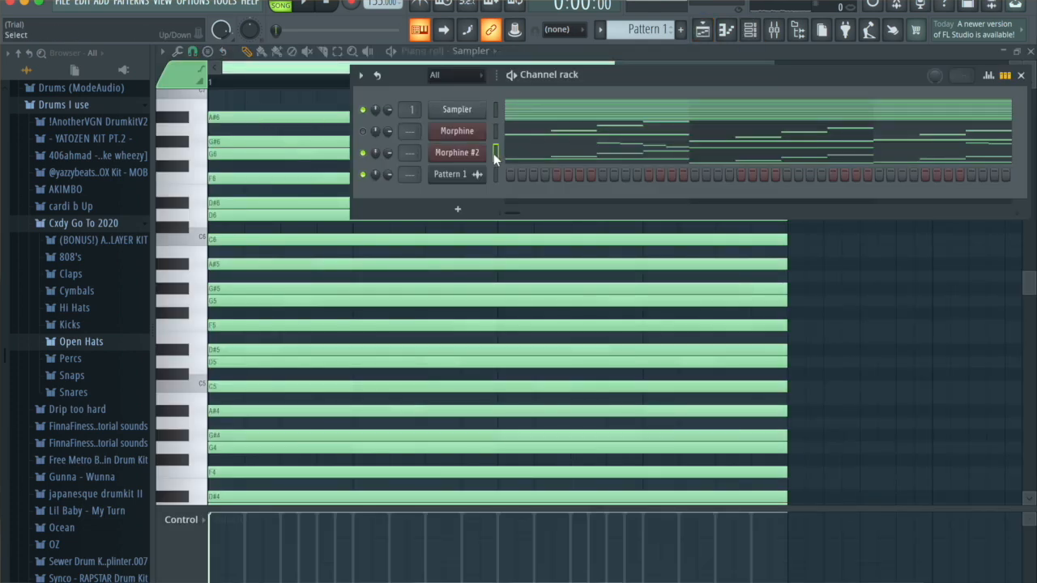
{"action": "left_click", "coordinate": [707, 34]}
{"action": "key", "text": "F4"}
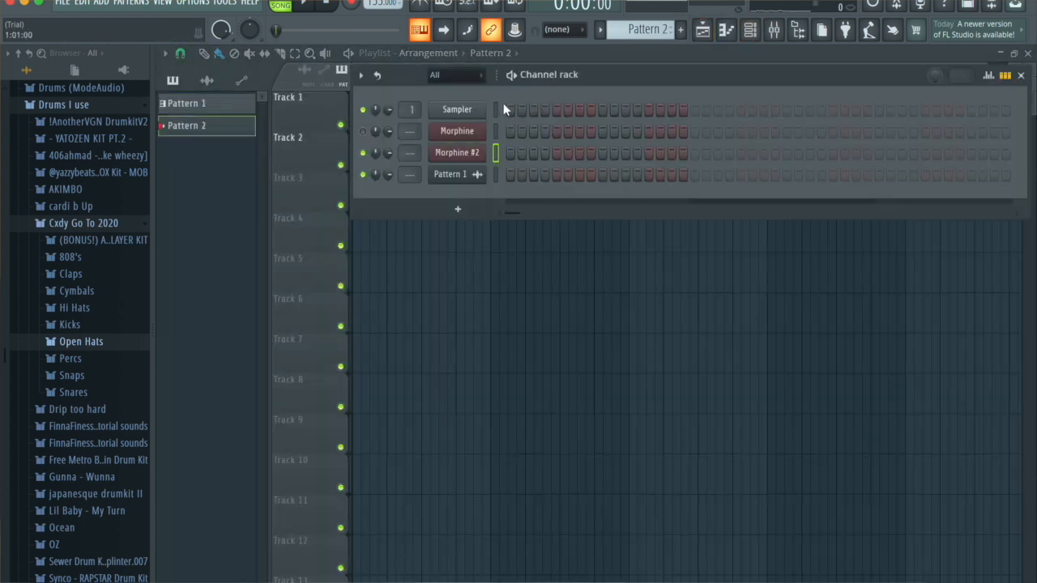
- Paste the copied Morphine melody into Pattern 2's Sampler channel and add an FL Keys channel with the Dark Piano preset
{"action": "key", "text": "super+v"}
{"action": "left_click", "coordinate": [457, 209]}
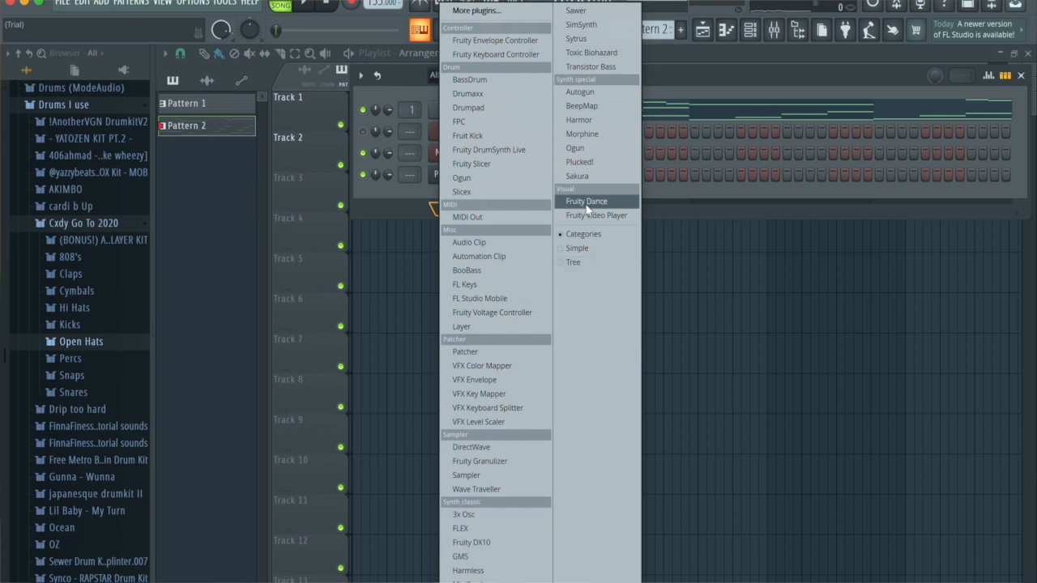
{"action": "left_click", "coordinate": [464, 284]}
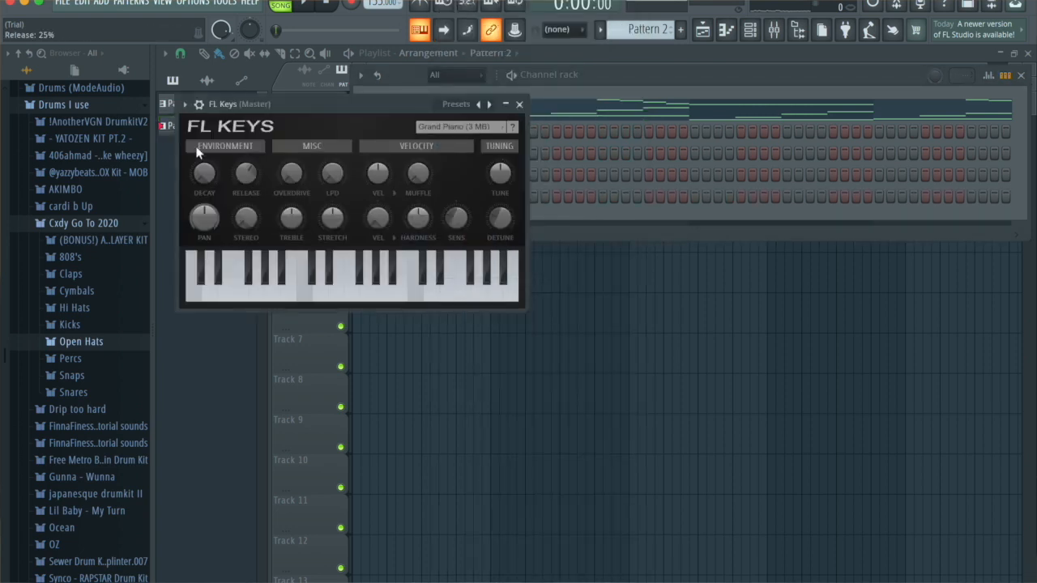
{"action": "left_click", "coordinate": [185, 104]}
{"action": "left_click", "coordinate": [185, 105]}
{"action": "mouse_move", "coordinate": [274, 151]}
{"action": "left_click", "coordinate": [384, 203]}
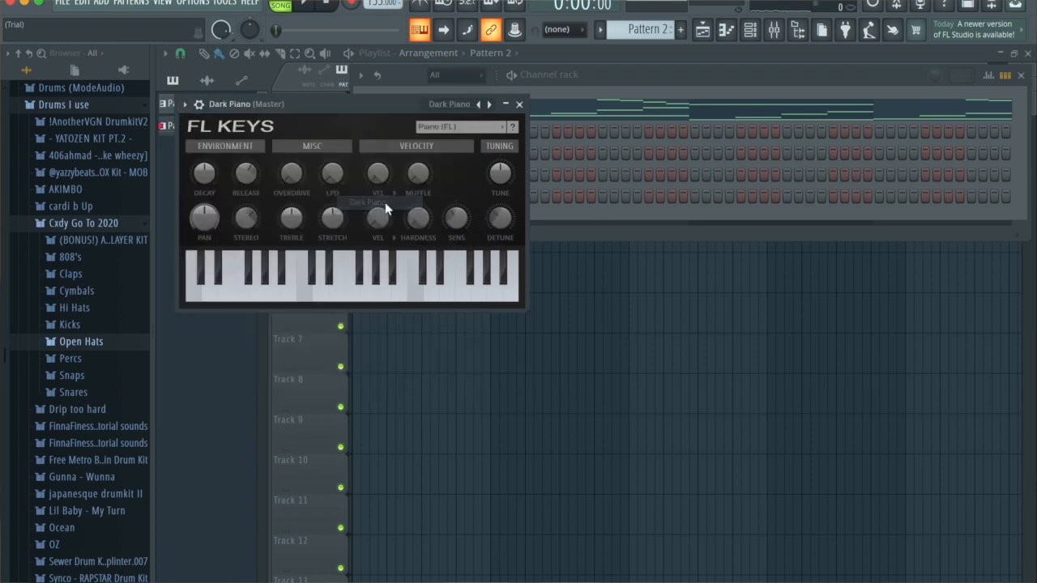
{"action": "left_click", "coordinate": [520, 105]}
- In the Dark Piano piano roll, draw one-bar chords of C5, D#5, G5 in bar 1 and G4, A#4, D5 in bar 2
{"action": "left_click", "coordinate": [729, 35]}
{"action": "left_click", "coordinate": [729, 35]}
{"action": "left_click", "coordinate": [729, 35]}
{"action": "mouse_move", "coordinate": [302, 368]}
{"action": "left_mouse_down"}
{"action": "mouse_move", "coordinate": [215, 349]}
{"action": "mouse_move", "coordinate": [214, 325]}
{"action": "mouse_move", "coordinate": [178, 275]}
{"action": "mouse_move", "coordinate": [175, 304]}
{"action": "mouse_move", "coordinate": [206, 261]}
{"action": "mouse_move", "coordinate": [182, 235]}
{"action": "left_mouse_up"}
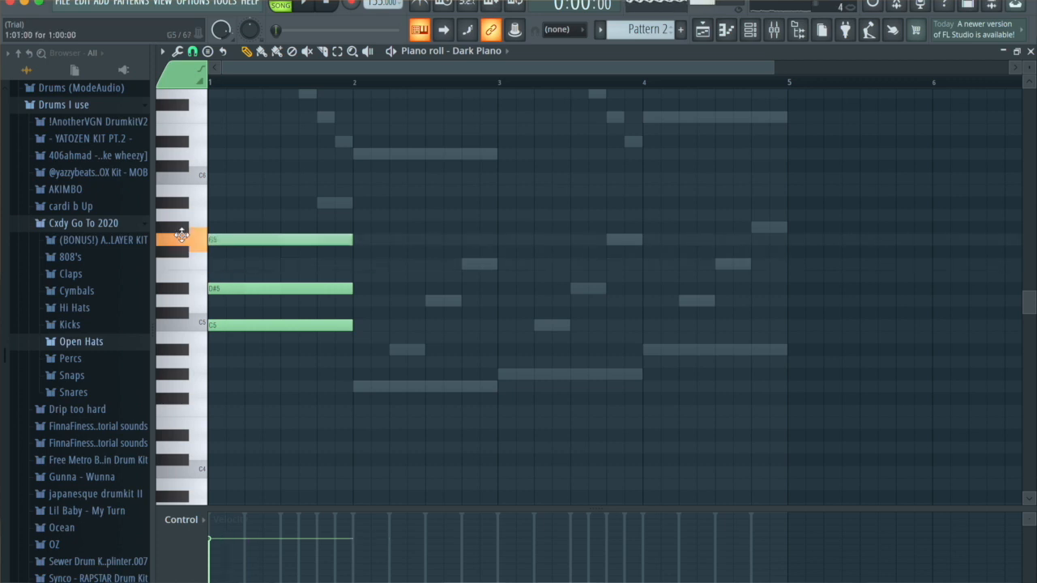
{"action": "left_click", "coordinate": [354, 388]}
{"action": "left_click", "coordinate": [361, 350]}
{"action": "left_click", "coordinate": [360, 301]}
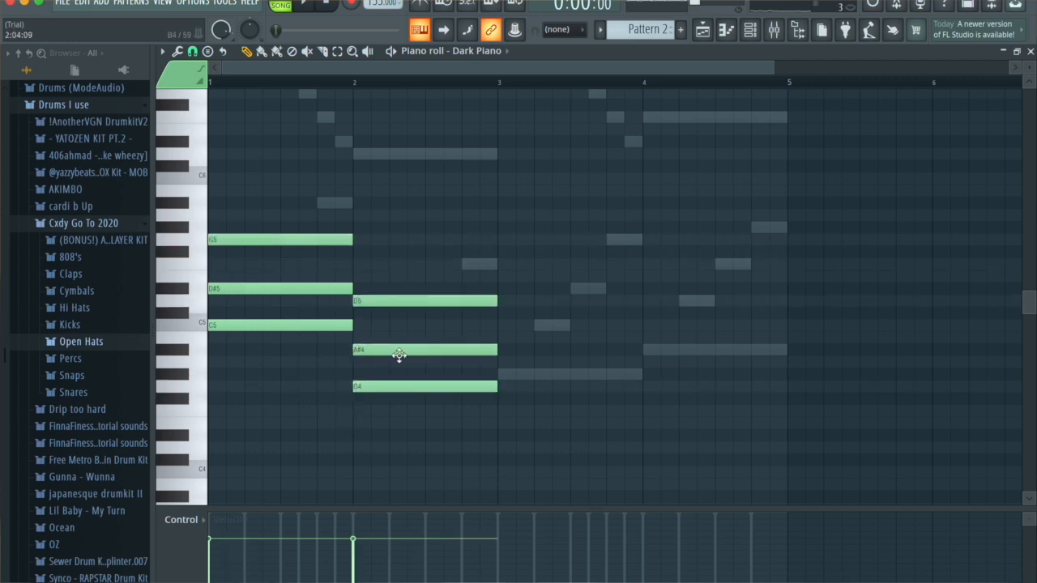
- Draw one-bar chords of G#4, C5, D#5 in bar 3 and A#4, D5, F5 in bar 4
{"action": "left_click", "coordinate": [499, 375]}
{"action": "left_click", "coordinate": [501, 327]}
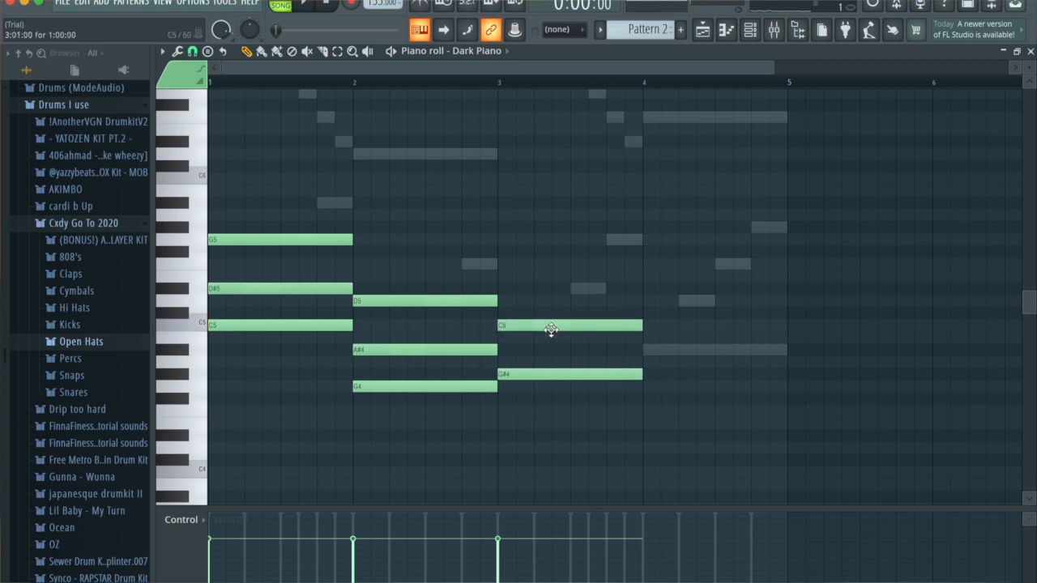
{"action": "left_click", "coordinate": [501, 290]}
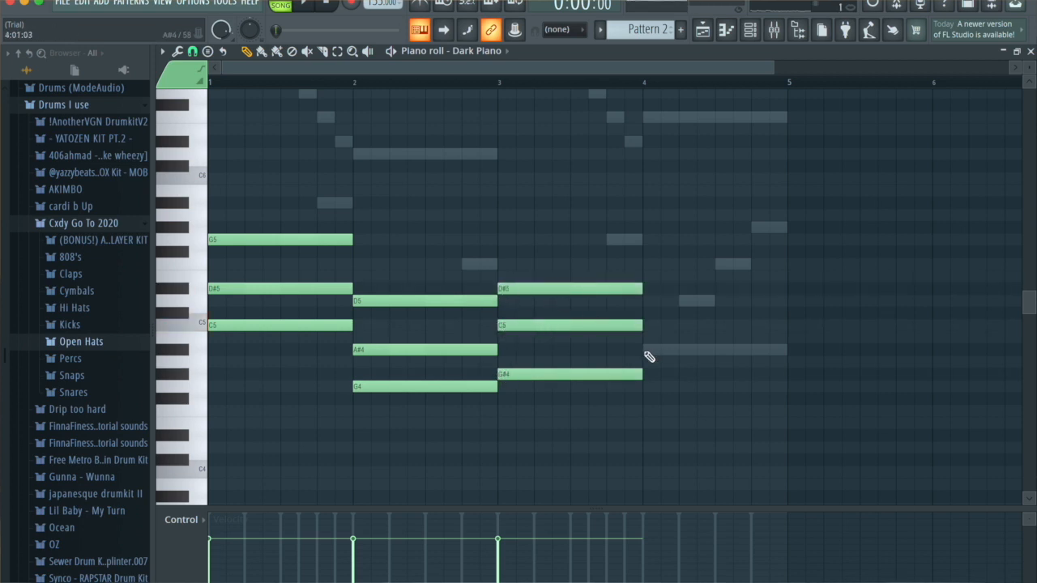
{"action": "left_click", "coordinate": [648, 350]}
{"action": "left_click", "coordinate": [652, 301]}
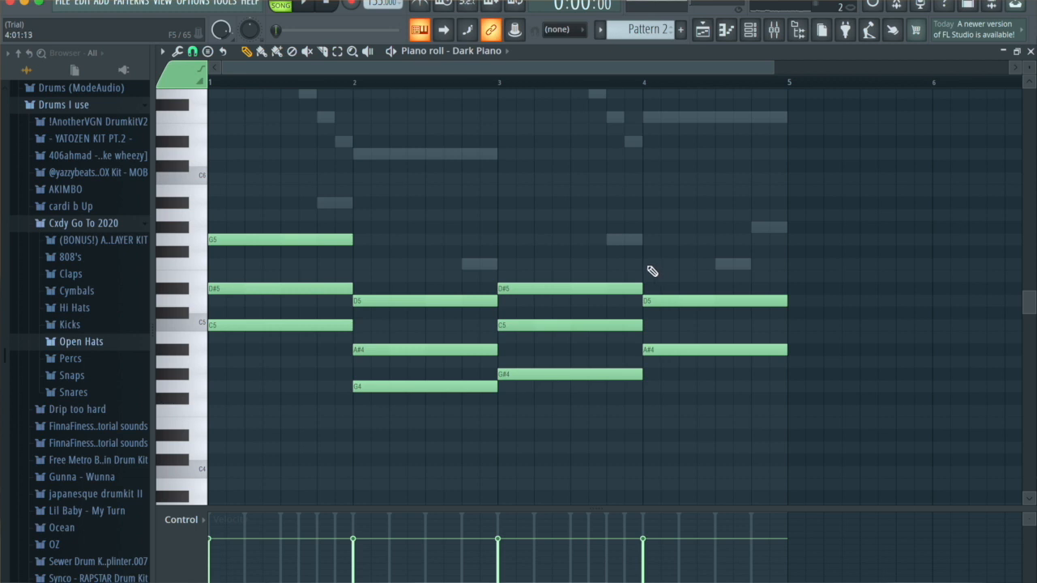
{"action": "left_click", "coordinate": [650, 265]}
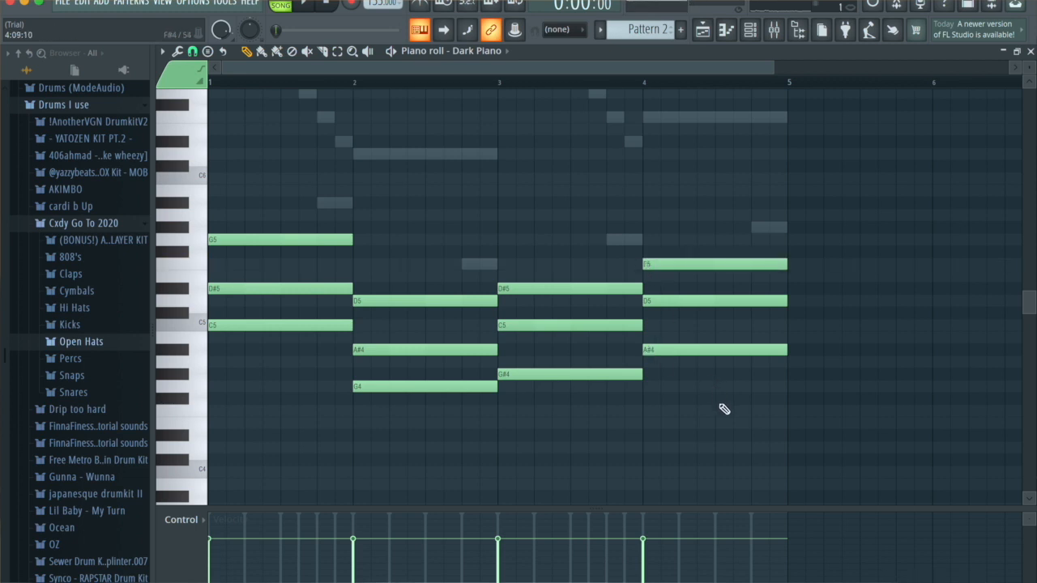
- Duplicate the lowest note of each of the four piano chords one octave down as bass notes
{"action": "left_click_drag", "start_coordinate": [760, 425], "coordinate": [611, 353]}
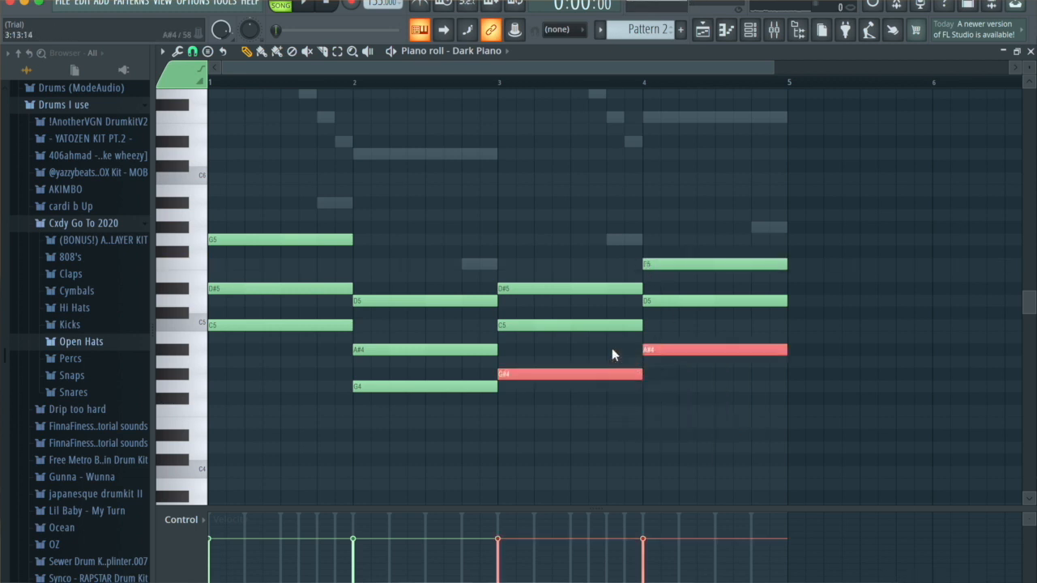
{"action": "left_click", "coordinate": [389, 386], "text": "ctrl"}
{"action": "left_click", "coordinate": [240, 326], "text": "ctrl"}
{"action": "left_click_drag", "start_coordinate": [237, 326], "coordinate": [191, 322]}
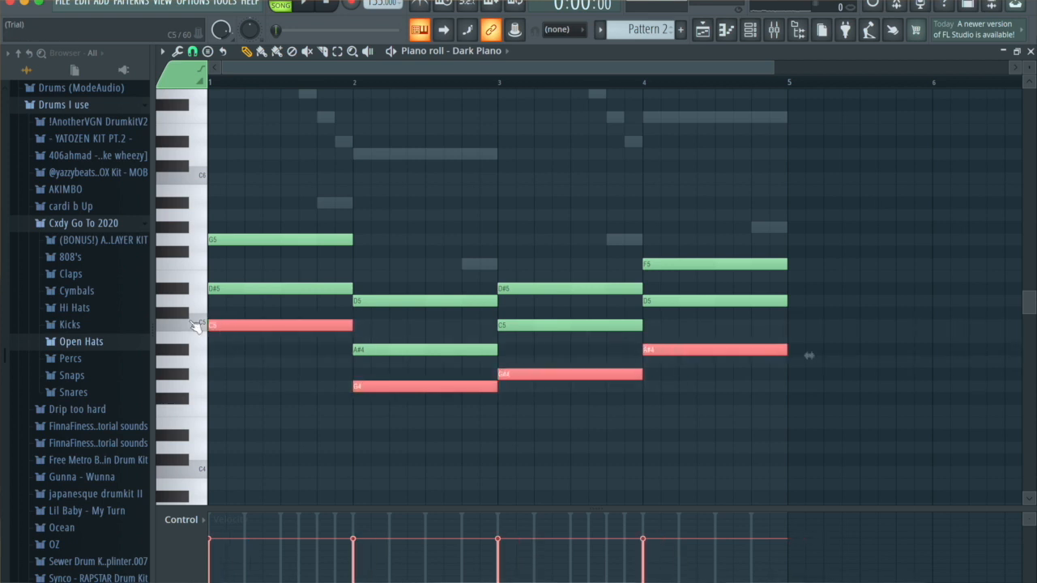
{"action": "key", "text": "ctrl+Down"}
{"action": "scroll", "coordinate": [548, 429], "scroll_direction": "down", "scroll_amount": 5}
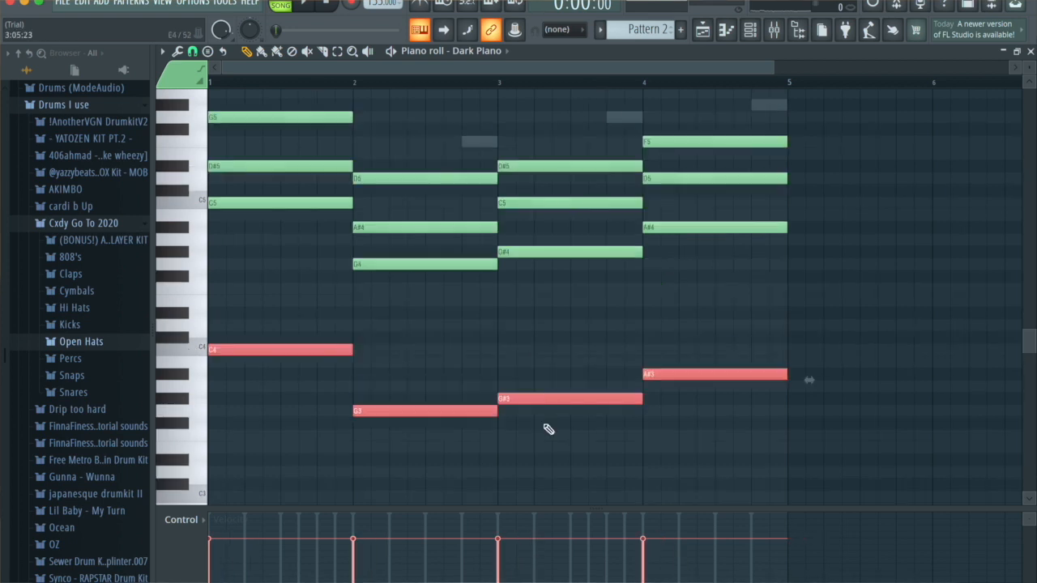
{"action": "left_click", "coordinate": [826, 303]}
{"action": "right_click", "coordinate": [830, 305]}
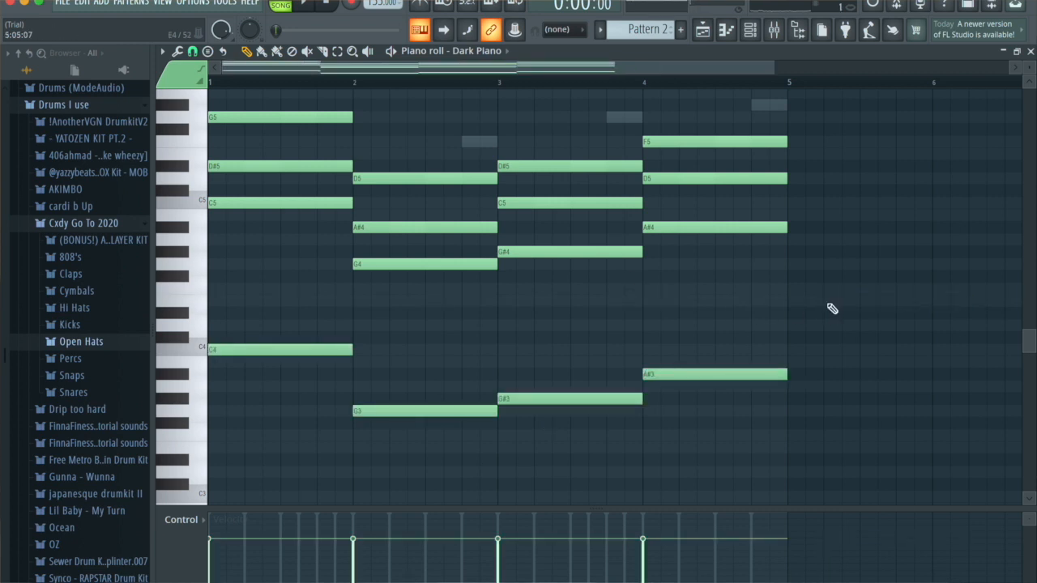
- Randomize the piano notes' velocities and strum the chords slightly, with their ends trimmed to the start of bar 5
{"action": "key", "text": "alt+r"}
{"action": "left_click", "coordinate": [594, 443]}
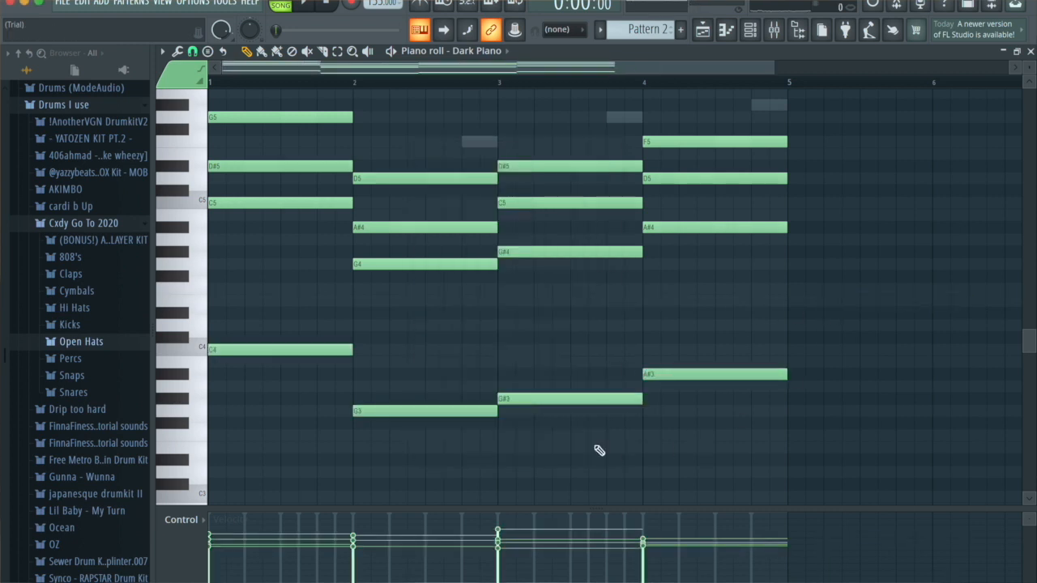
{"action": "key", "text": "alt+s"}
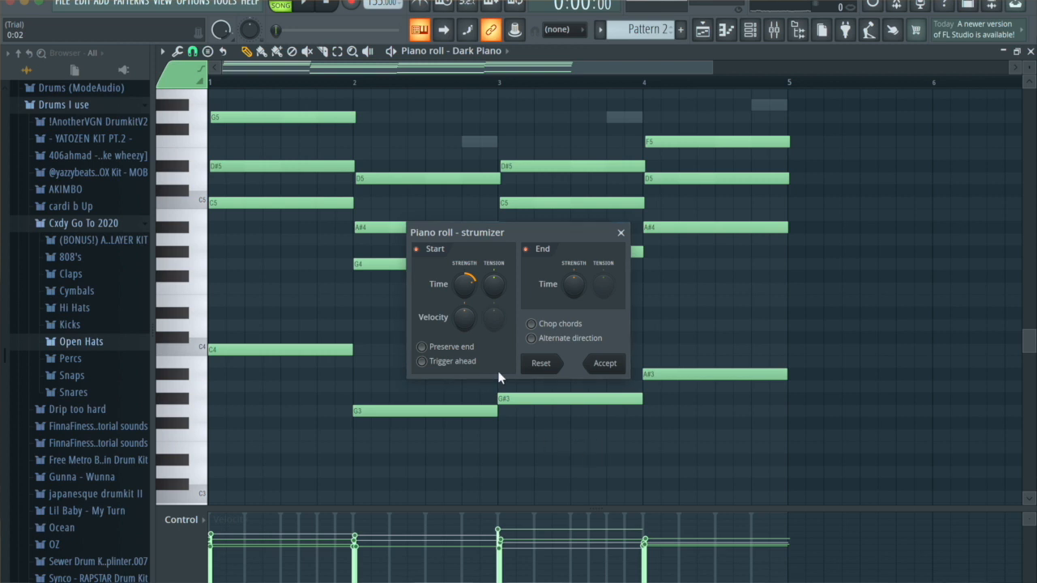
{"action": "left_click", "coordinate": [604, 363]}
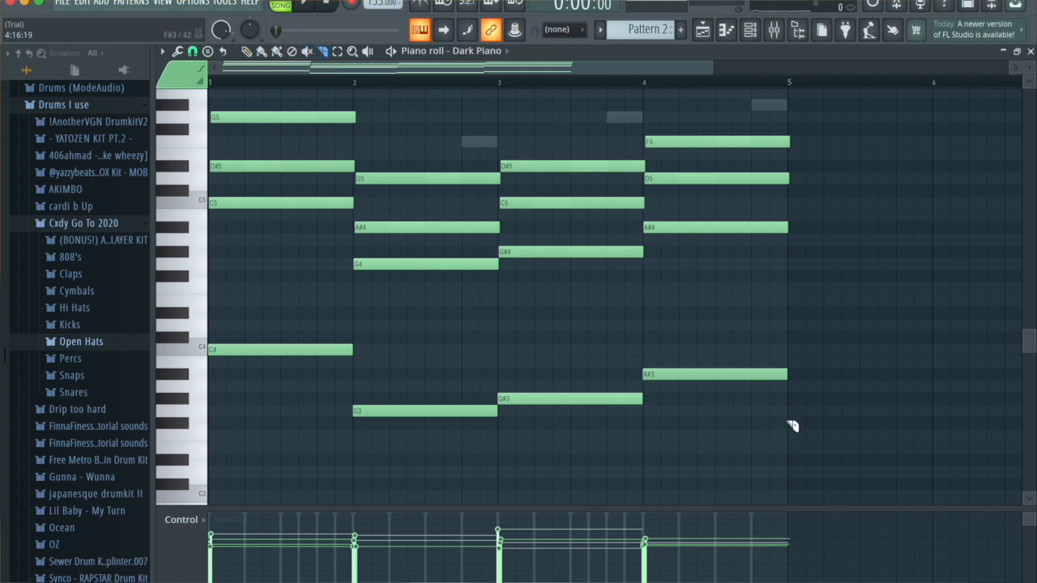
{"action": "scroll", "coordinate": [787, 103], "scroll_direction": "up", "scroll_amount": 1}
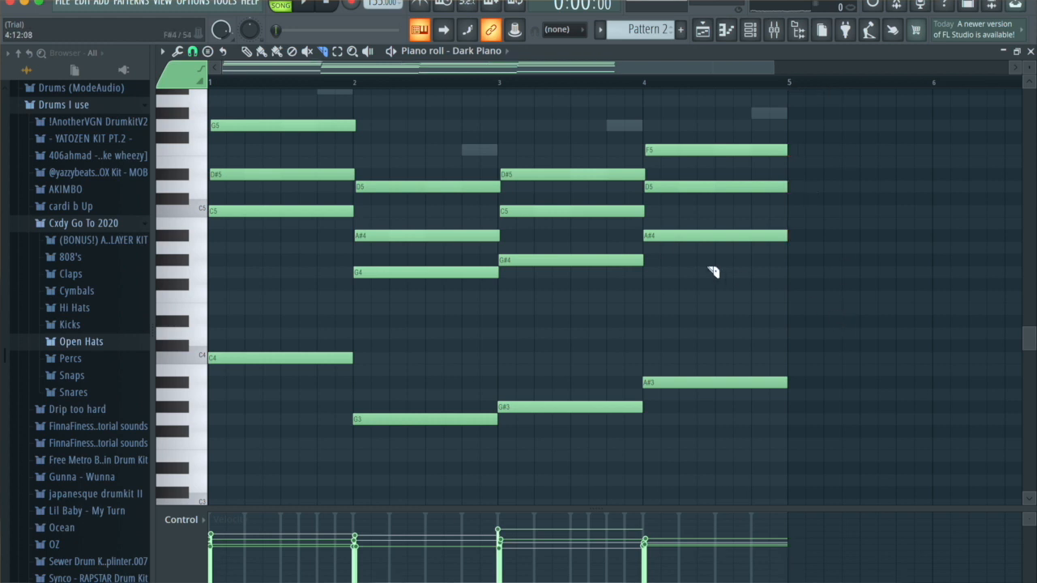
- Play the song and turn down the Dark Piano channel's volume slightly in the channel rack
{"action": "key", "text": "space"}
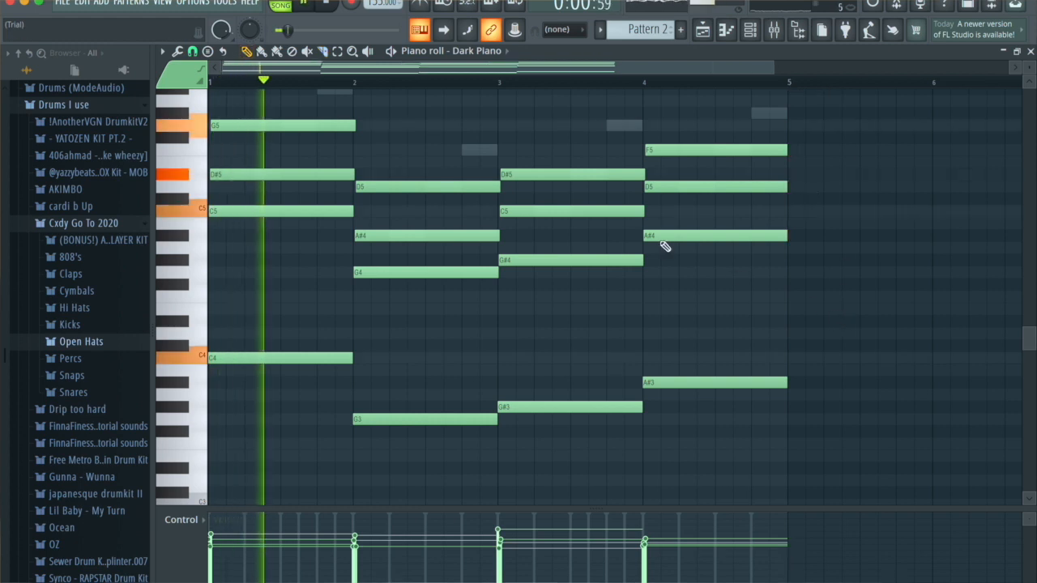
{"action": "left_click", "coordinate": [750, 30]}
{"action": "mouse_move", "coordinate": [391, 194]}
{"action": "left_mouse_down"}
{"action": "mouse_move", "coordinate": [392, 212]}
{"action": "mouse_move", "coordinate": [392, 203]}
{"action": "left_mouse_up"}
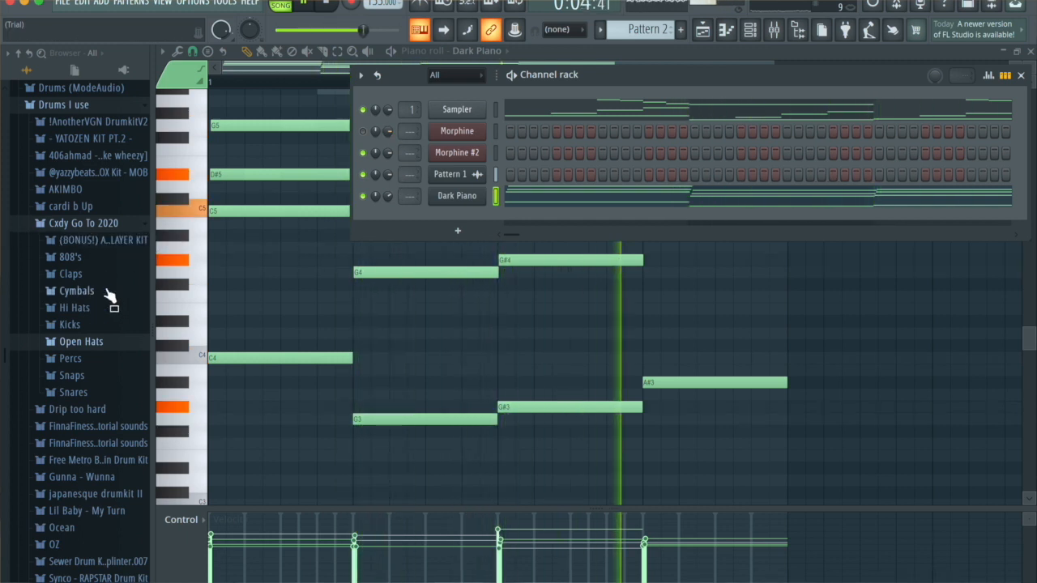
{"action": "key", "text": "space"}
- Add Murda Clap from the Claps folder as a new channel with a hit on the third beat of each of the four bars
{"action": "left_click", "coordinate": [86, 276]}
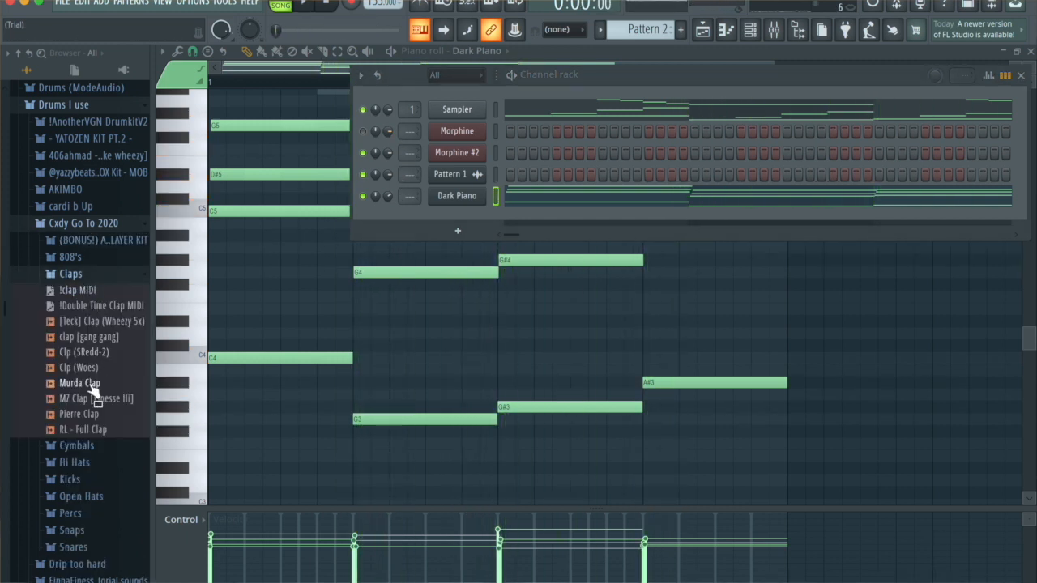
{"action": "left_click", "coordinate": [94, 390]}
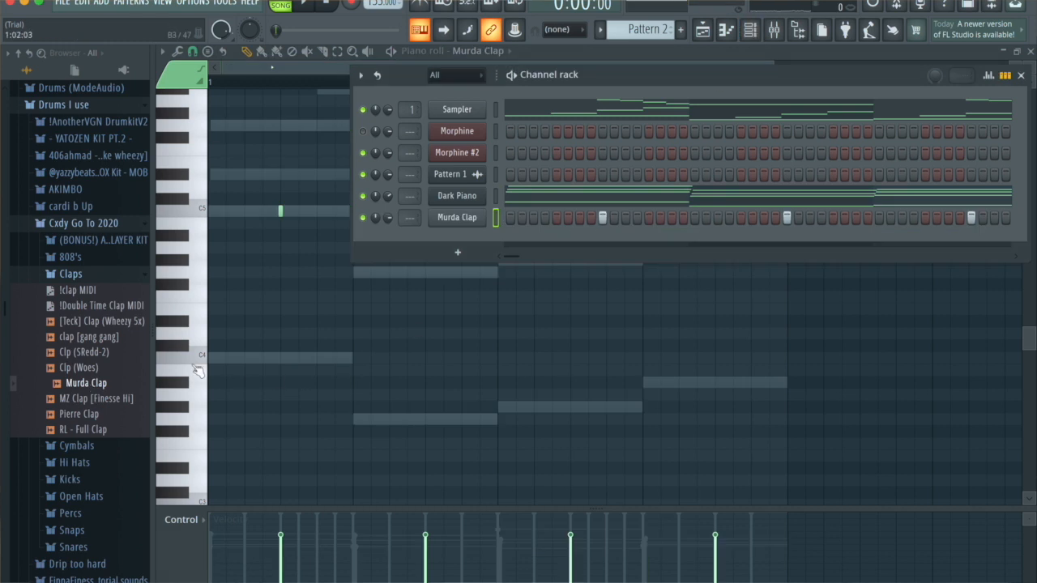
{"action": "left_click", "coordinate": [80, 274]}
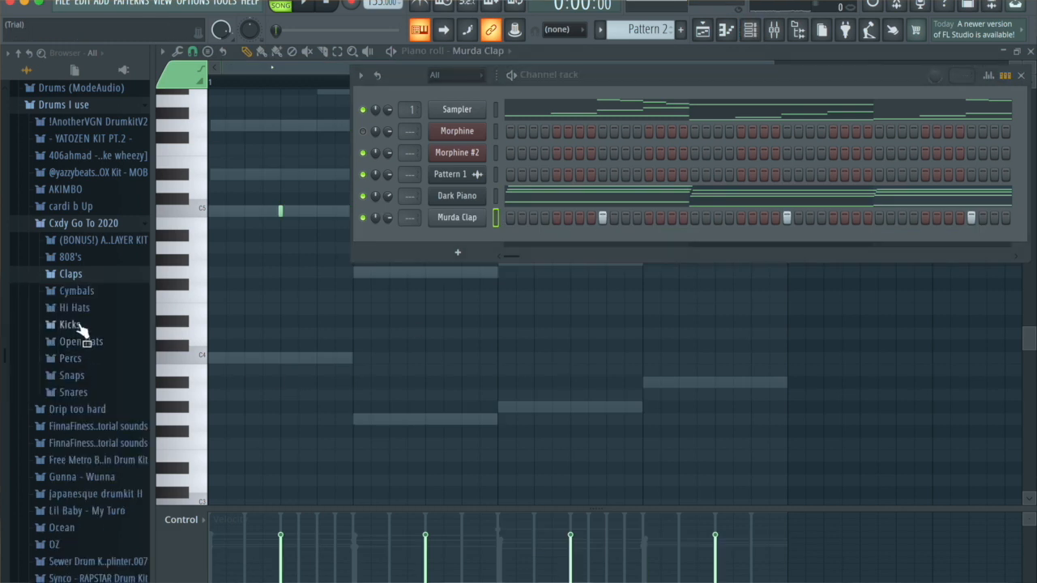
- Add Pierre Hat from the Hi Hats folder as a channel, fill it every 2 steps, and play the result
{"action": "left_click", "coordinate": [75, 309]}
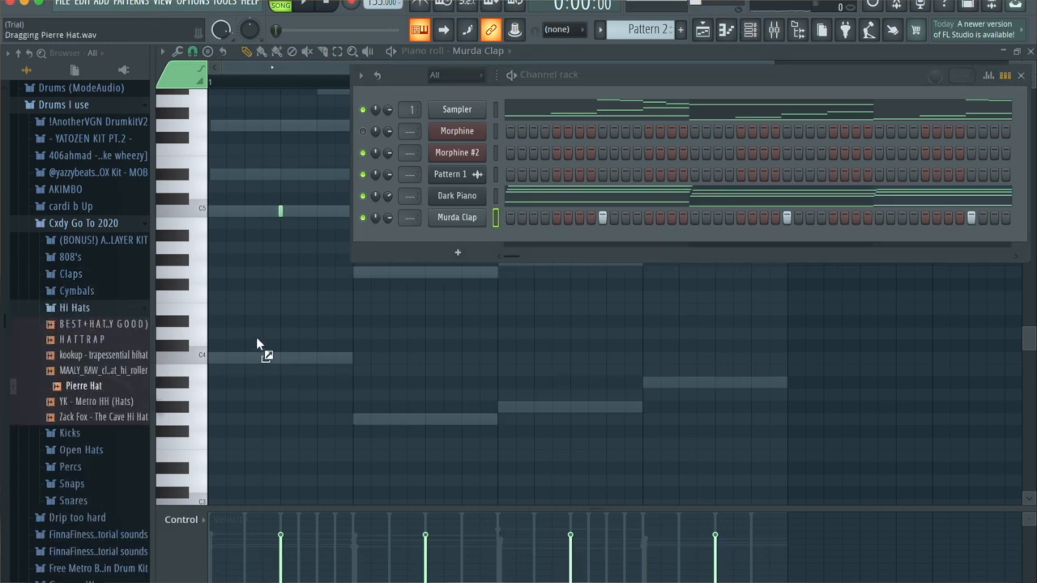
{"action": "left_click_drag", "start_coordinate": [257, 344], "coordinate": [456, 240]}
{"action": "right_click", "coordinate": [457, 240]}
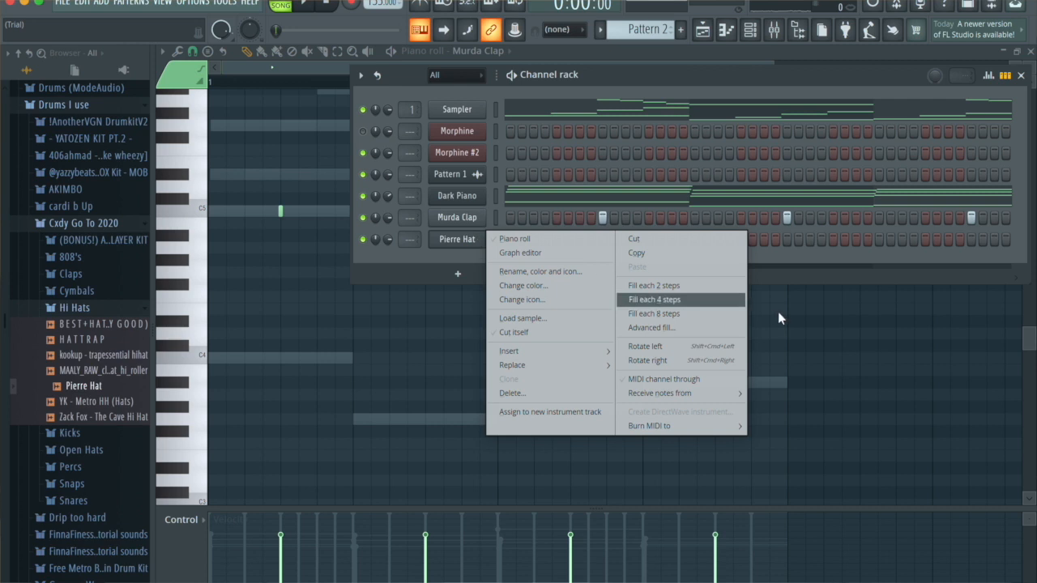
{"action": "left_click", "coordinate": [716, 290]}
{"action": "key", "text": "space"}
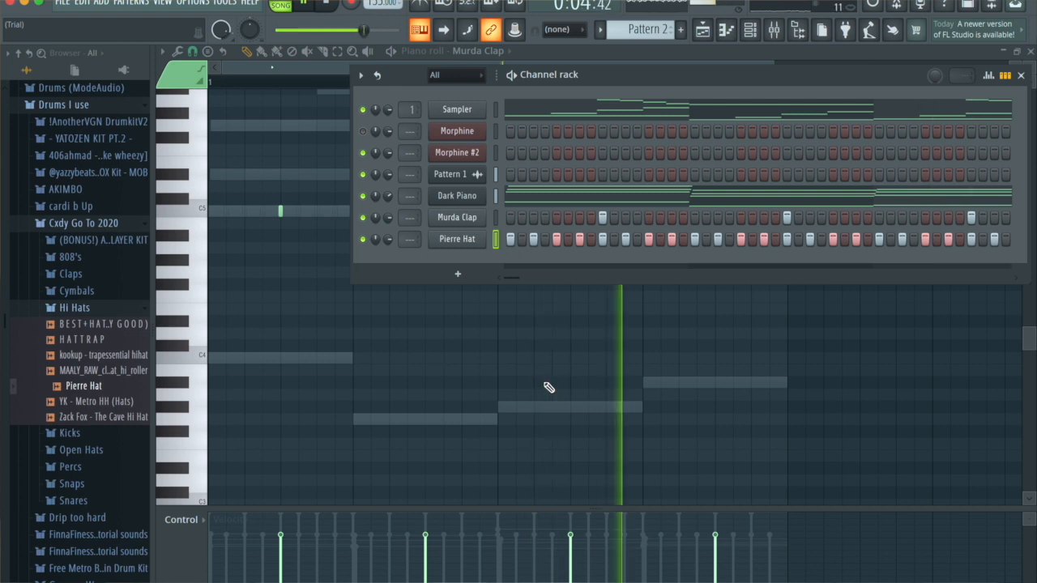
{"action": "left_click", "coordinate": [82, 311]}
{"action": "key", "text": "space"}
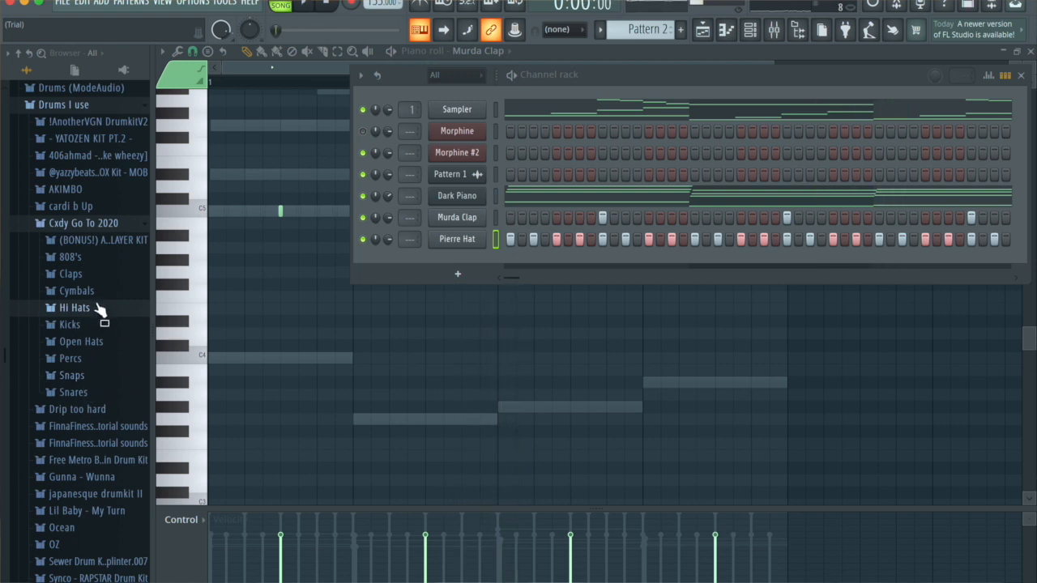
- Load Mhm 808 from the 808's folder and start its bassline at full velocity with two C5 notes in bar 1 and a G4 in bar 2
{"action": "left_click", "coordinate": [68, 257]}
{"action": "left_click", "coordinate": [81, 366]}
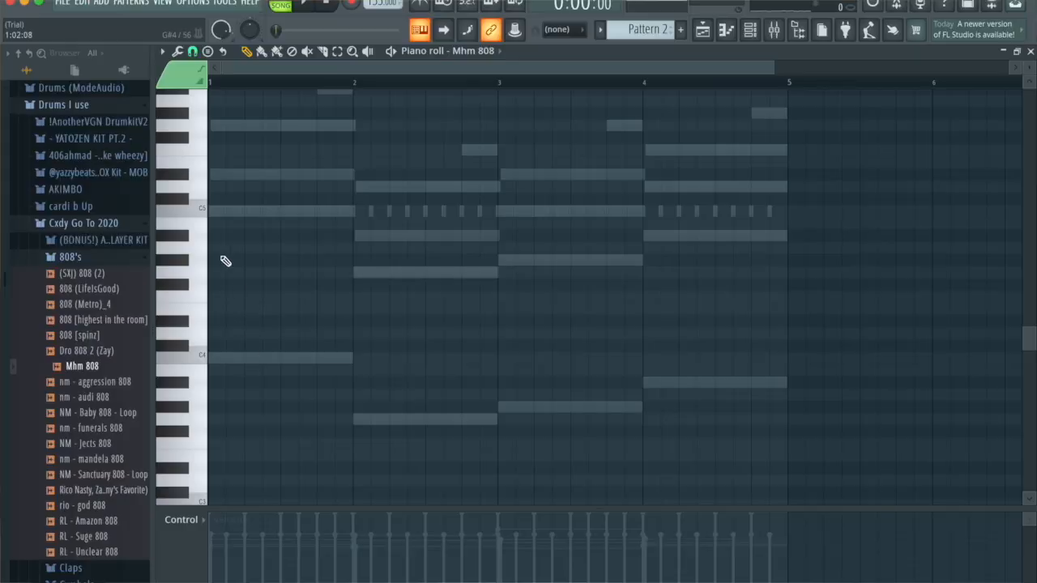
{"action": "left_click_drag", "start_coordinate": [226, 236], "coordinate": [197, 210]}
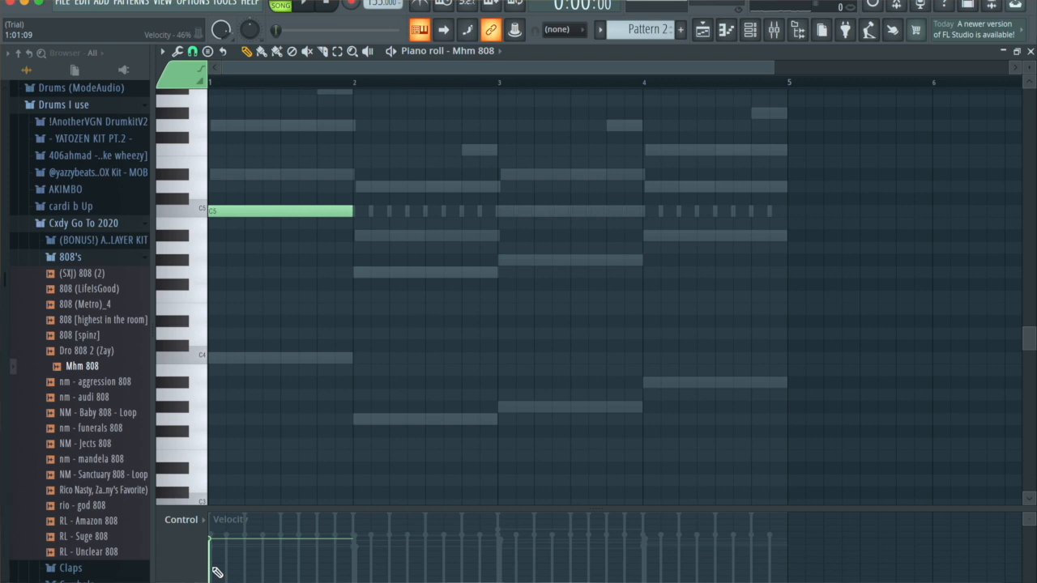
{"action": "left_click_drag", "start_coordinate": [217, 573], "coordinate": [238, 492]}
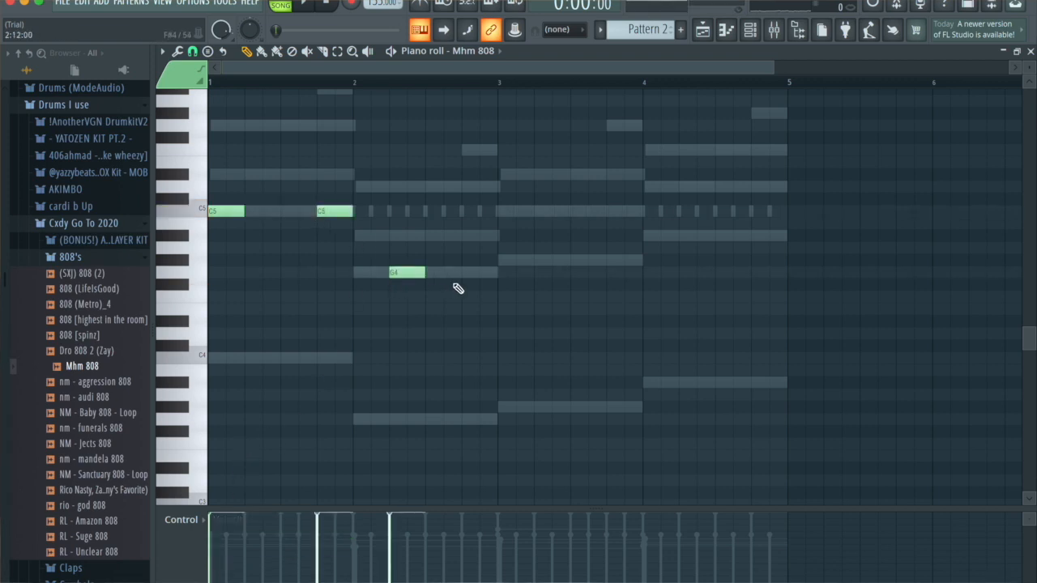
- Continue the 808 bassline with a second G4 in bar 2, two G#4 notes in bar 3 and two A#4 notes in bar 4
{"action": "left_click", "coordinate": [447, 274]}
{"action": "left_click", "coordinate": [539, 261]}
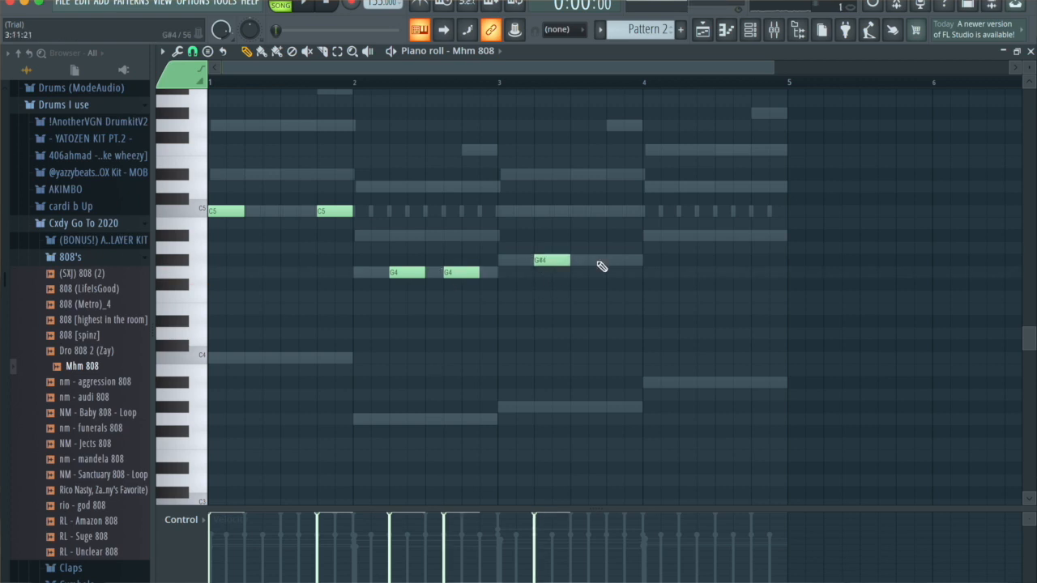
{"action": "left_click", "coordinate": [594, 260]}
{"action": "left_click_drag", "start_coordinate": [547, 260], "coordinate": [503, 260]}
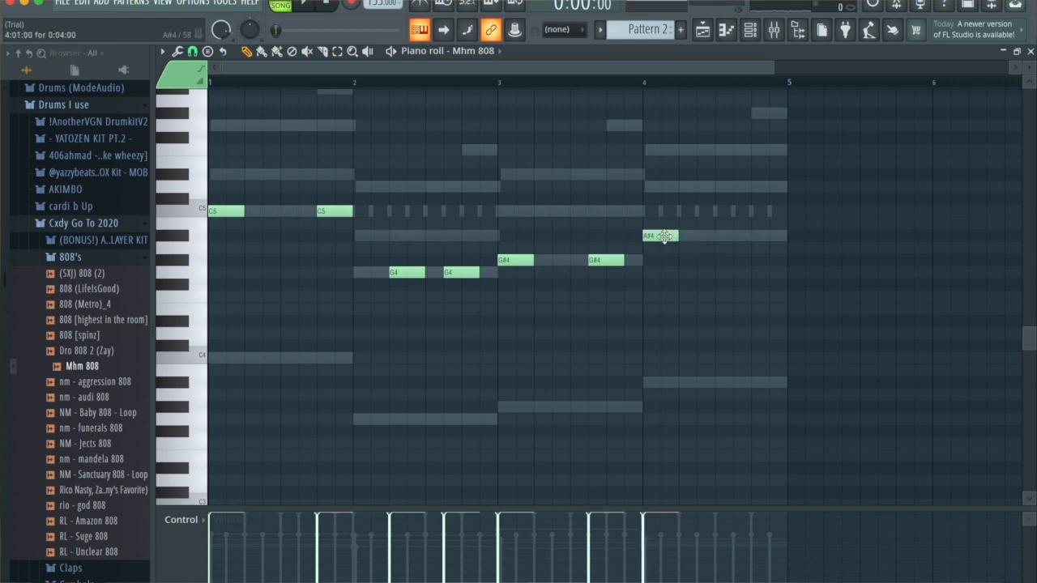
{"action": "left_click_drag", "start_coordinate": [664, 236], "coordinate": [700, 237]}
{"action": "left_click", "coordinate": [734, 237]}
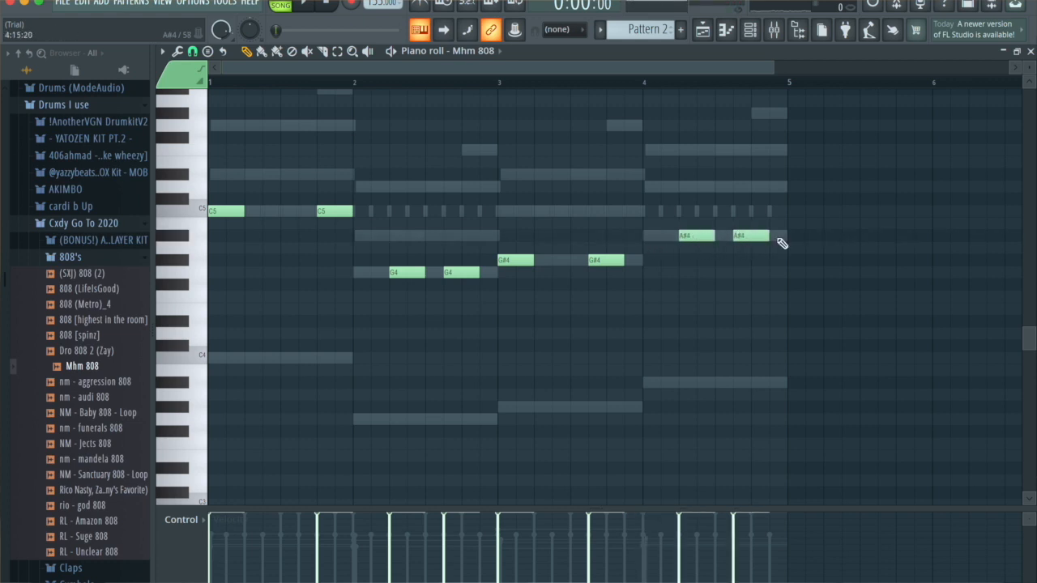
- Stretch the 808 notes into a gapless legato line ending at bar 5, and transpose every note except the two C5s up one octave
{"action": "left_click", "coordinate": [786, 237]}
{"action": "key", "text": "ctrl+l"}
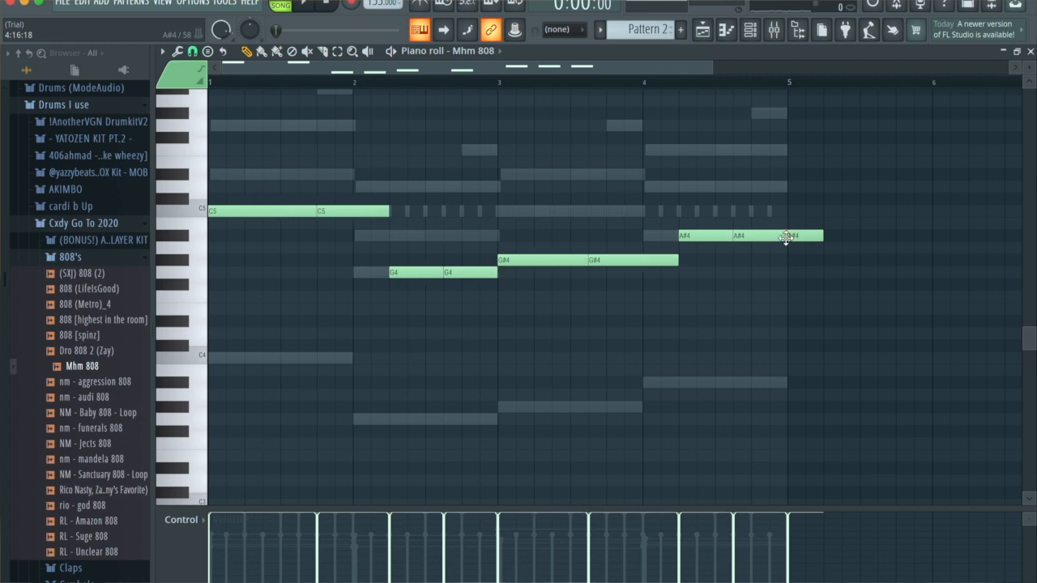
{"action": "right_click", "coordinate": [790, 238]}
{"action": "left_click_drag", "start_coordinate": [823, 343], "coordinate": [423, 216]}
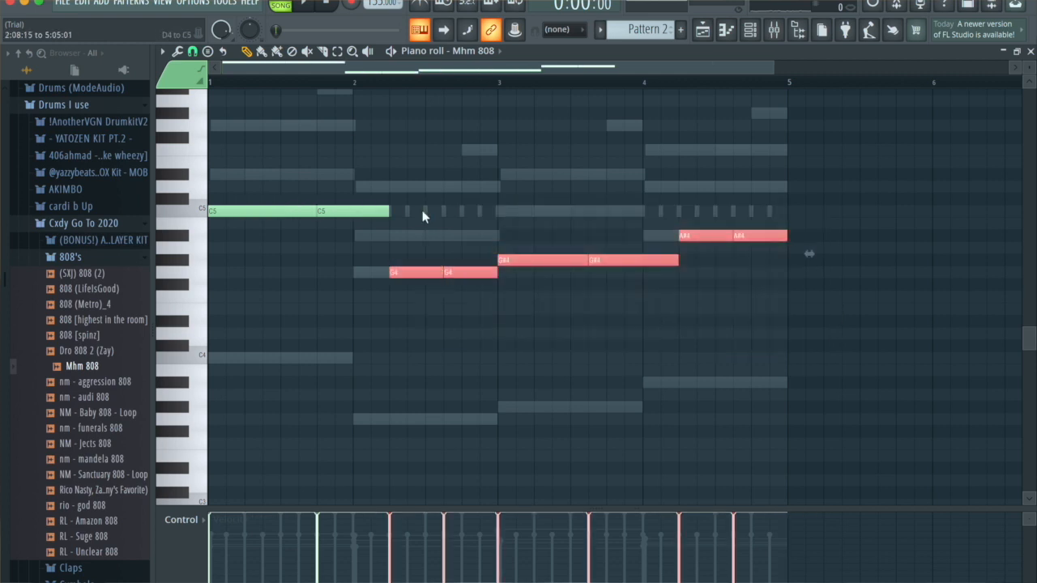
{"action": "key", "text": "ctrl+Up"}
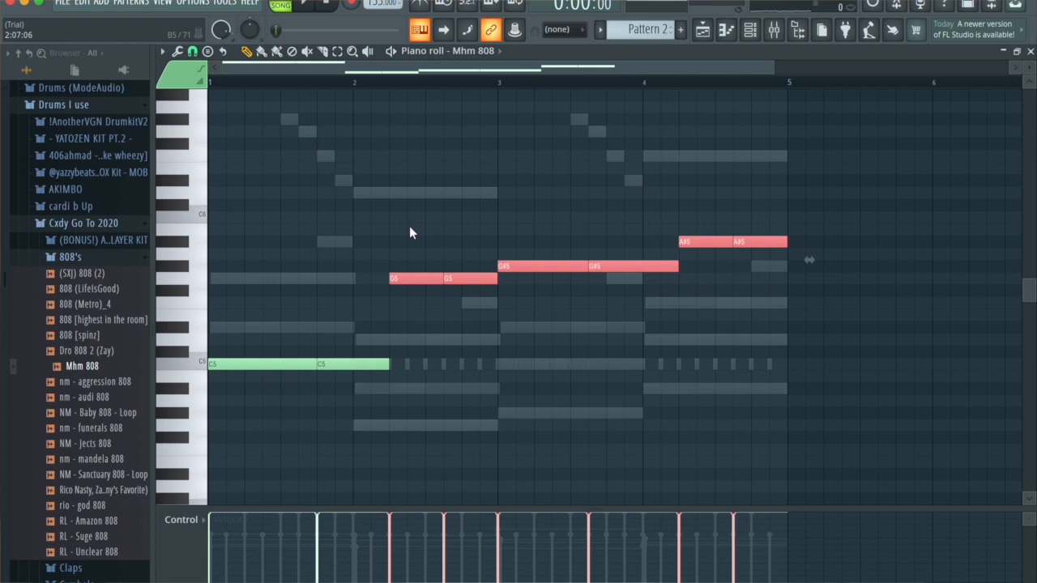
- Audition the selected 808 notes one octave lower, and transpose them back up one octave to compare playback
{"action": "key", "text": "ctrl+Down"}
{"action": "scroll", "coordinate": [353, 396], "scroll_direction": "down", "scroll_amount": 4}
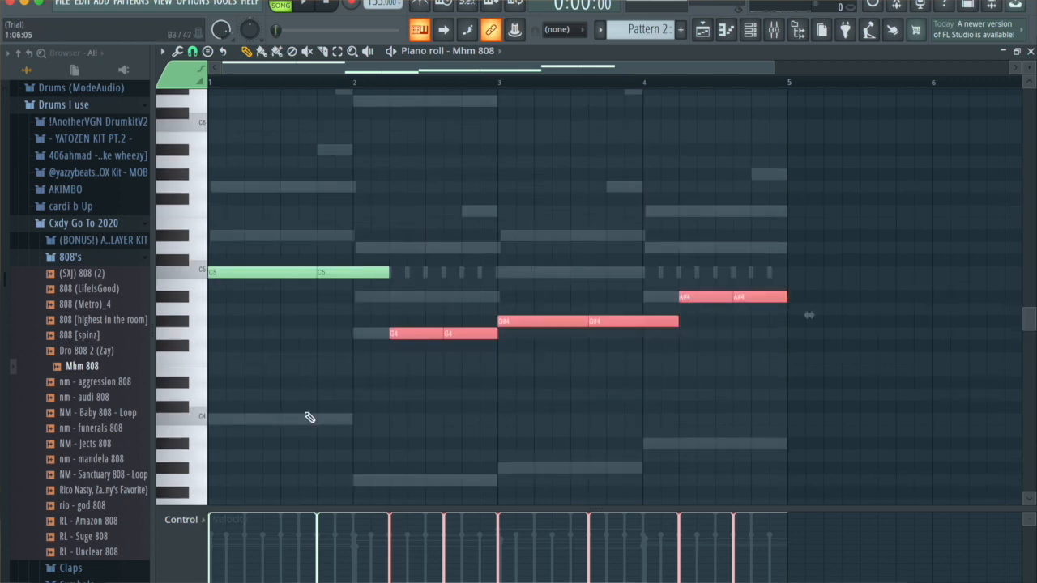
{"action": "key", "text": "space"}
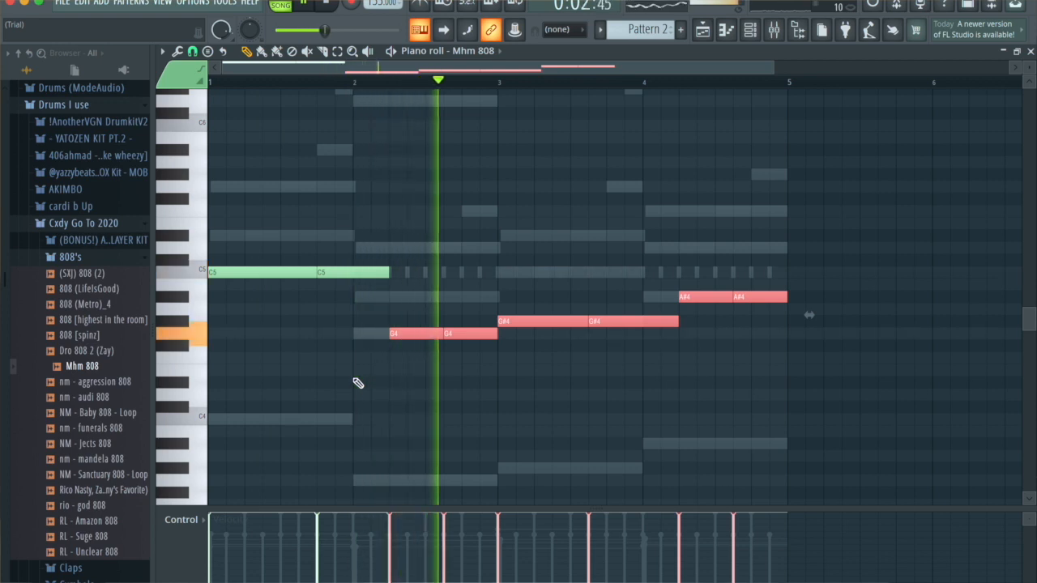
{"action": "key", "text": "space"}
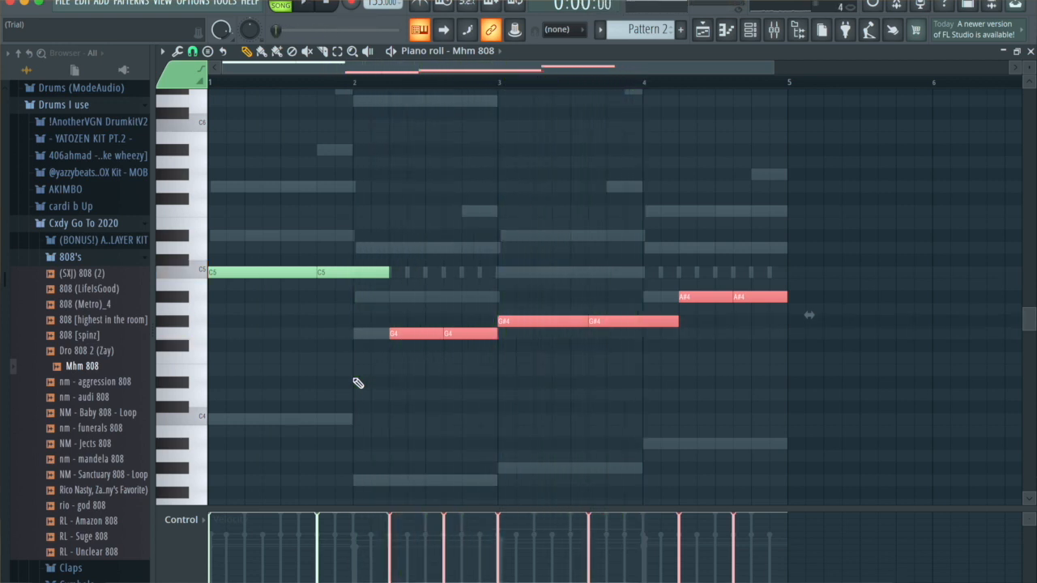
{"action": "key", "text": "ctrl+Up"}
{"action": "key", "text": "space"}
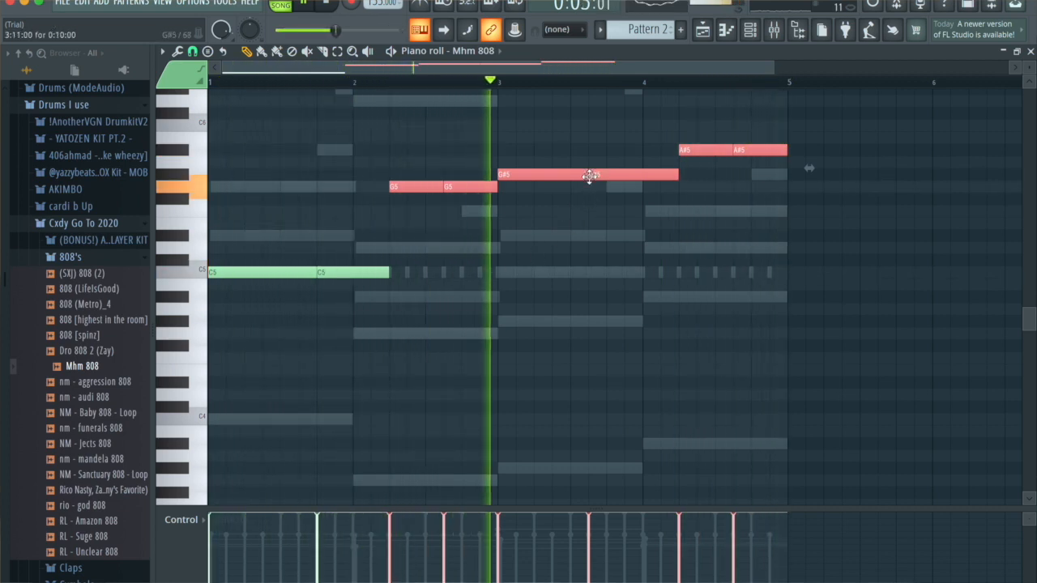
- Try shortening the G5, G#5 and A#5 808 notes, and restore the gapless legato line using a temporary A#5 at bar 5
{"action": "left_click_drag", "start_coordinate": [589, 176], "coordinate": [570, 175]}
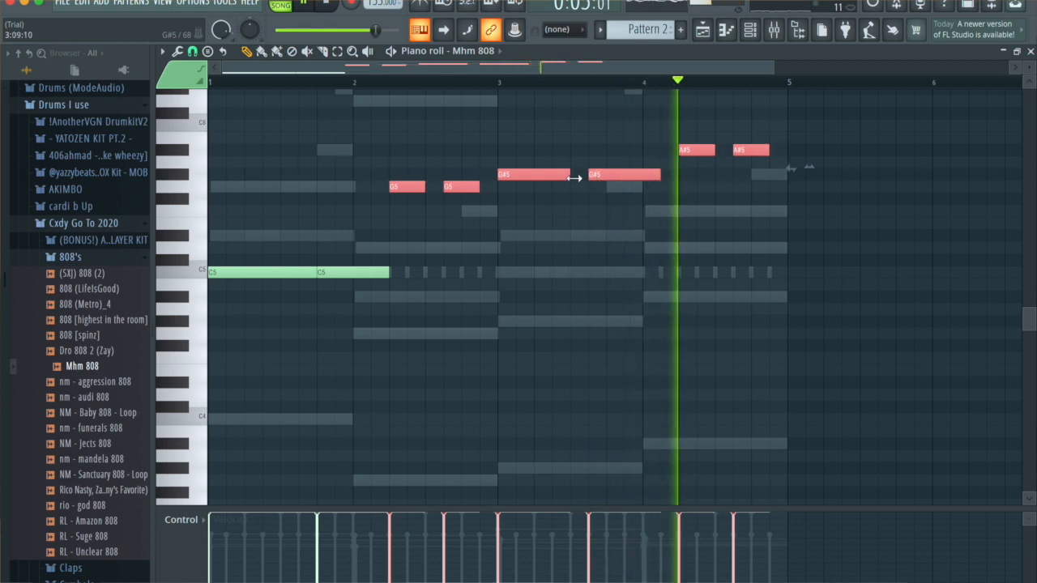
{"action": "key", "text": "space"}
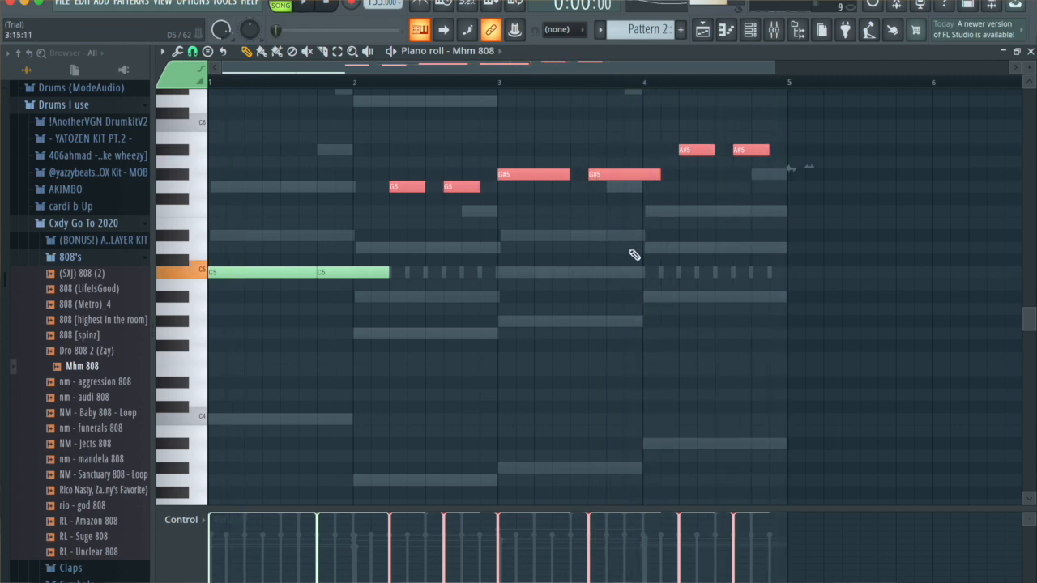
{"action": "left_click", "coordinate": [750, 32]}
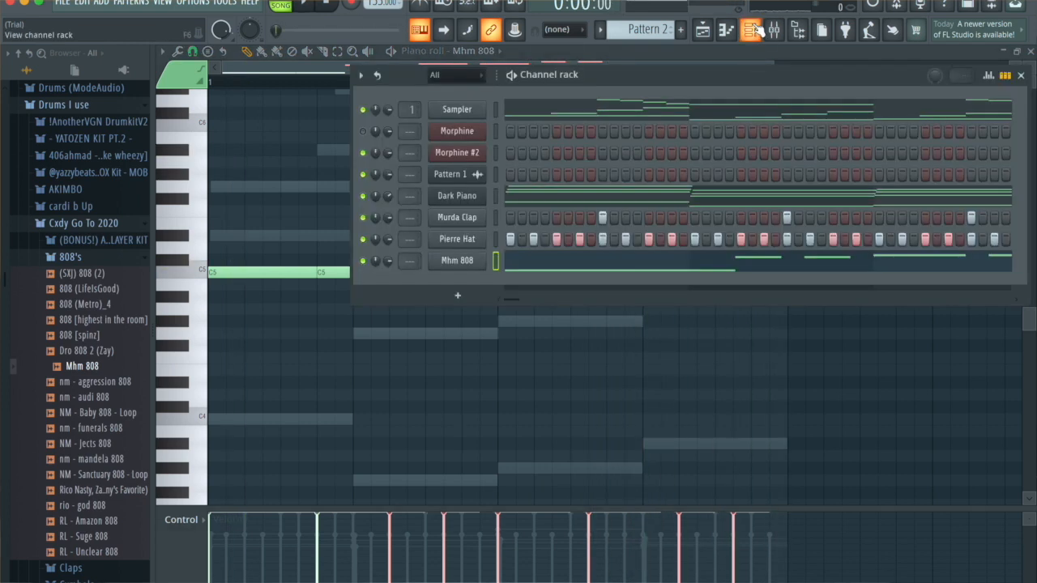
{"action": "left_click", "coordinate": [755, 31]}
{"action": "left_click", "coordinate": [789, 151]}
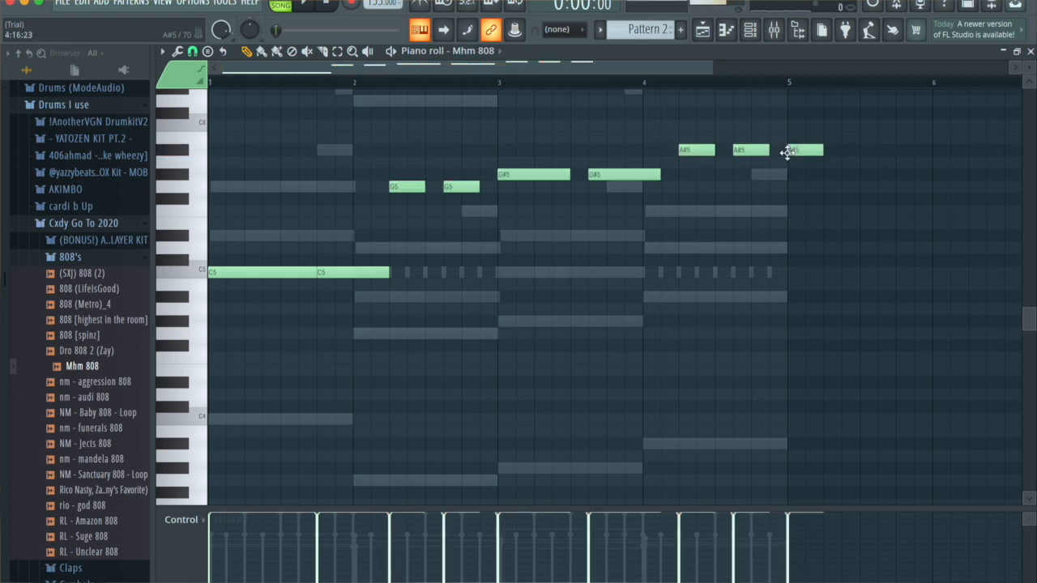
{"action": "key", "text": "ctrl+l"}
{"action": "right_click", "coordinate": [793, 153]}
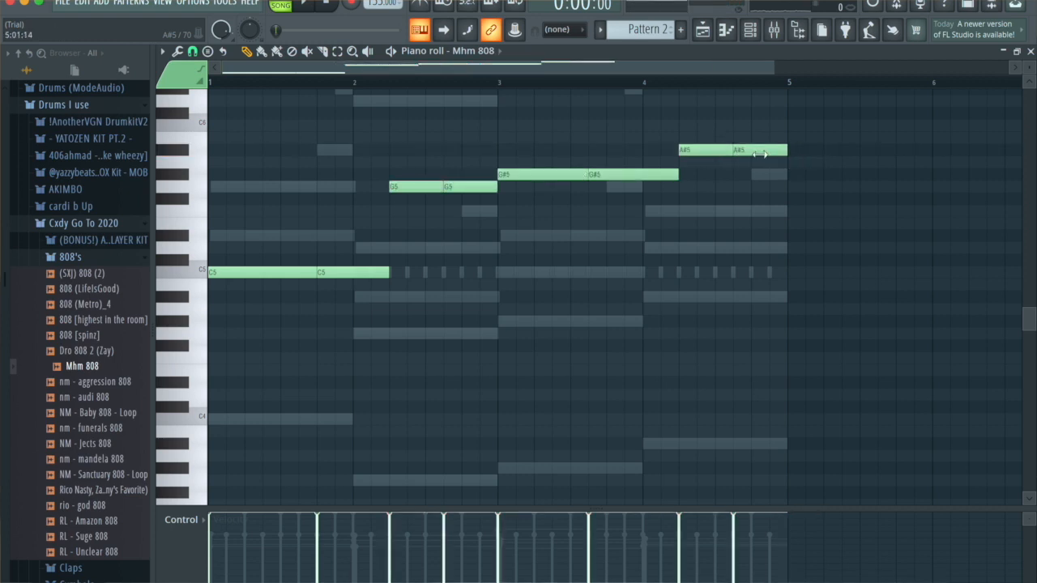
- Add nm - berry kick from the Kicks folder as a channel and copy the Mhm 808 notes into it
{"action": "left_click", "coordinate": [71, 260]}
{"action": "left_click", "coordinate": [74, 326]}
{"action": "left_click", "coordinate": [85, 341]}
{"action": "left_click_drag", "start_coordinate": [85, 341], "coordinate": [495, 282]}
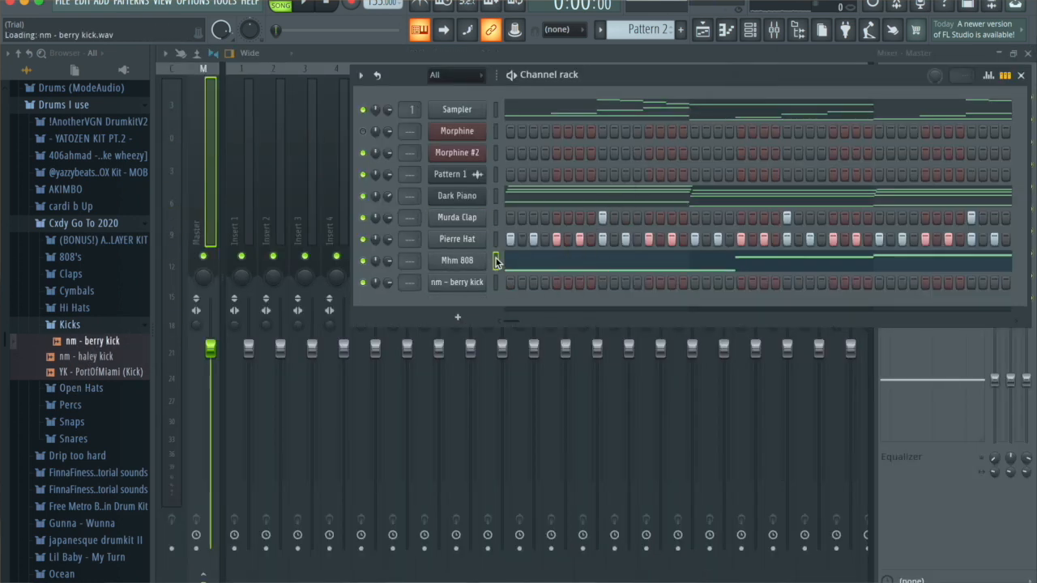
{"action": "left_click", "coordinate": [496, 282]}
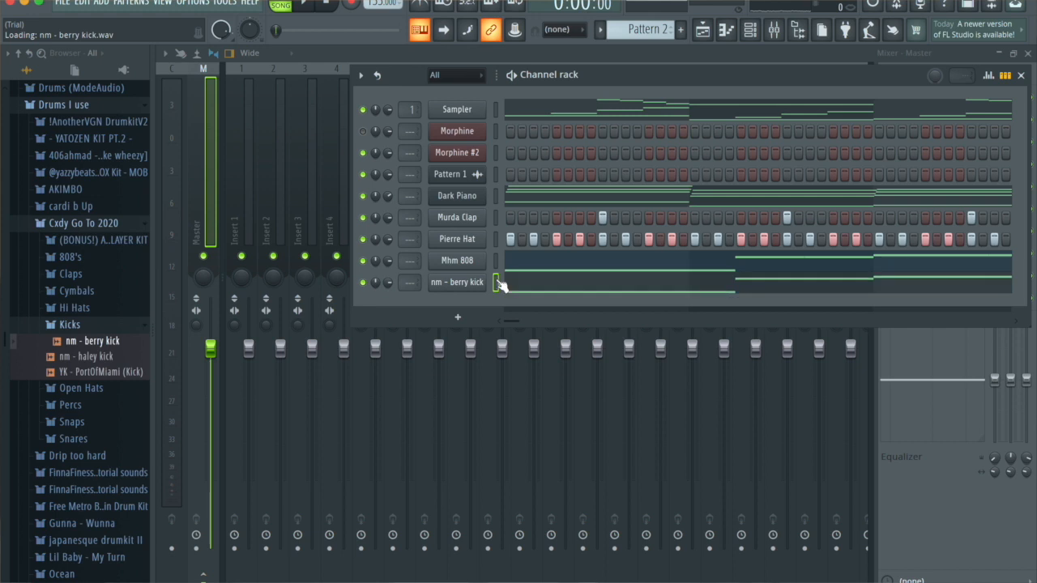
- Transpose the two G5 notes in bar 2 of the berry kick down to C5
{"action": "left_click", "coordinate": [553, 295]}
{"action": "left_click_drag", "start_coordinate": [394, 183], "coordinate": [475, 202]}
{"action": "key", "text": "shift+Down"}
{"action": "key", "text": "shift+Down"}
{"action": "key", "text": "shift+Down"}
{"action": "key", "text": "shift+Down"}
{"action": "key", "text": "shift+Down"}
{"action": "key", "text": "shift+Down"}
{"action": "key", "text": "shift+Down"}
{"action": "key", "text": "shift+Down"}
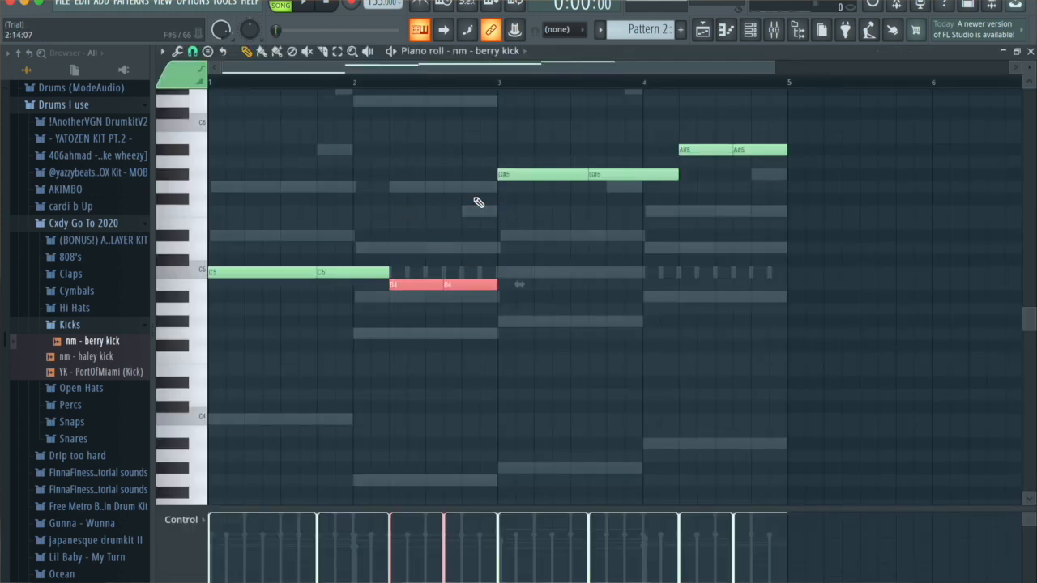
{"action": "key", "text": "shift+Up"}
- Replace the kick notes in bars 3 and 4 with a duplicate of the C5 notes from bars 1 and 2, and play the result
{"action": "left_click_drag", "start_coordinate": [806, 278], "coordinate": [553, 119]}
{"action": "key", "text": "Delete"}
{"action": "key", "text": "ctrl+b"}
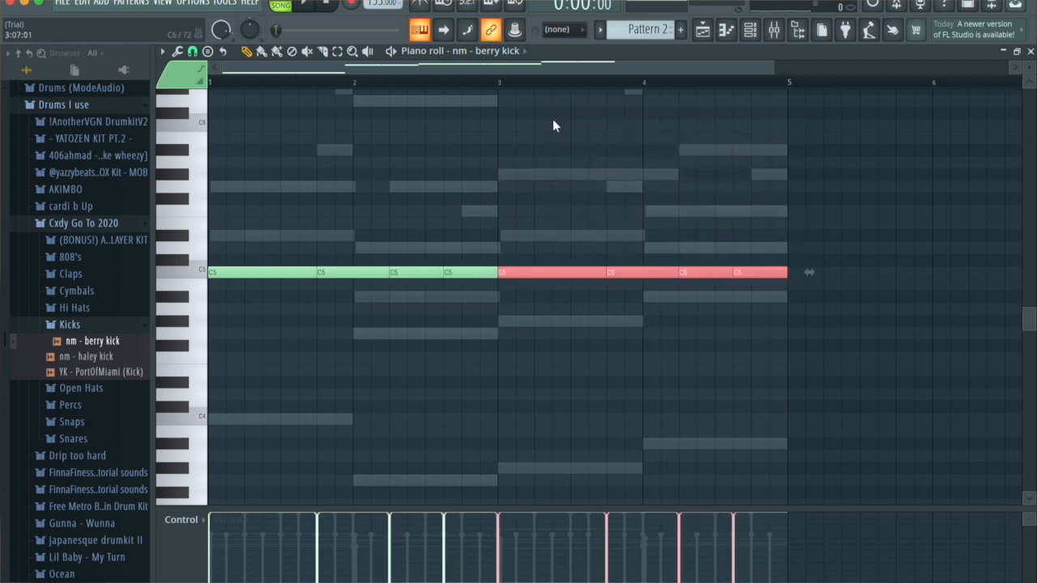
{"action": "key", "text": "space"}
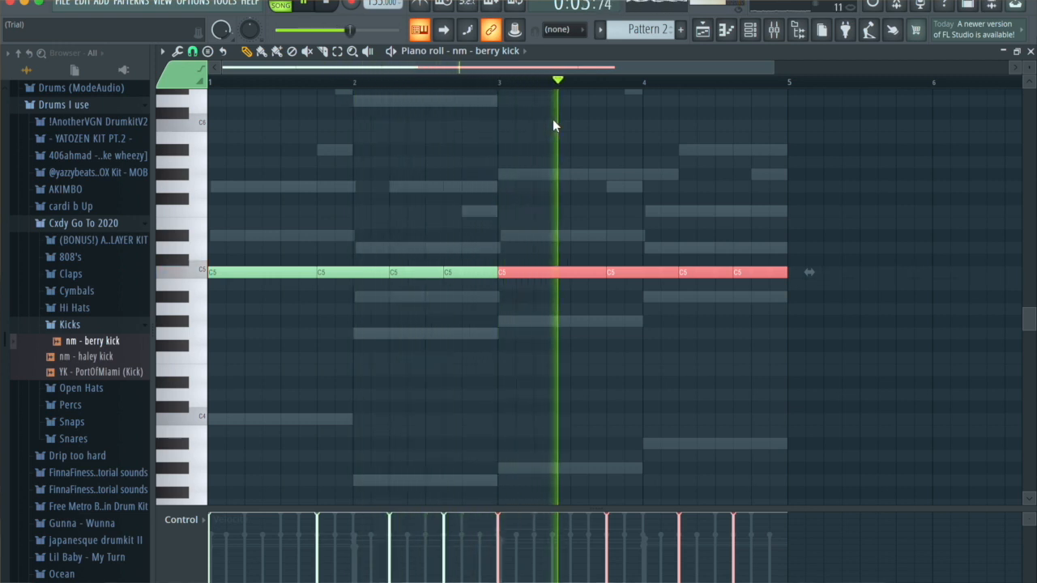
{"action": "key", "text": "space"}
{"action": "key", "text": "ctrl+d"}
{"action": "key", "text": "space"}
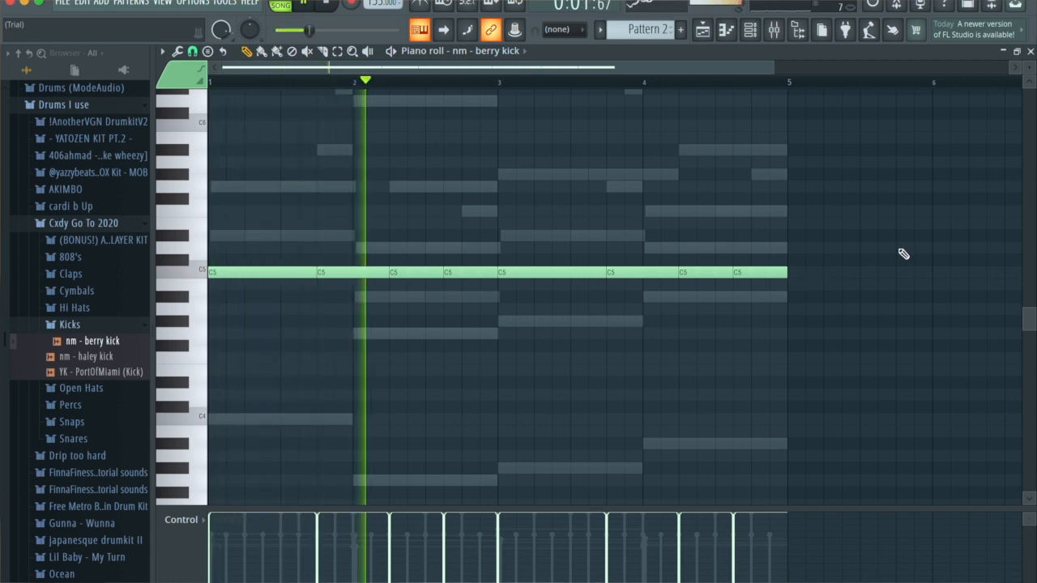